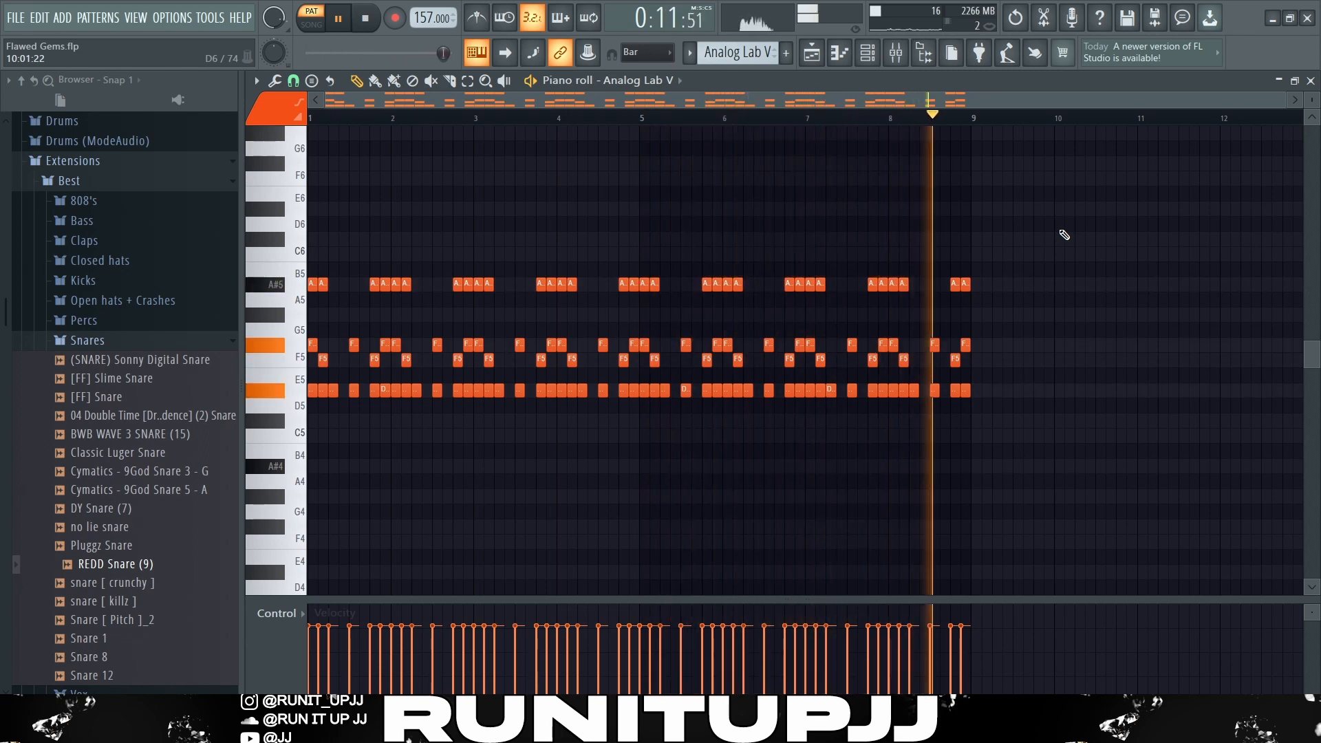
Stop the playback of the Analog Lab V melody pattern
{"action": "key", "text": "space"}
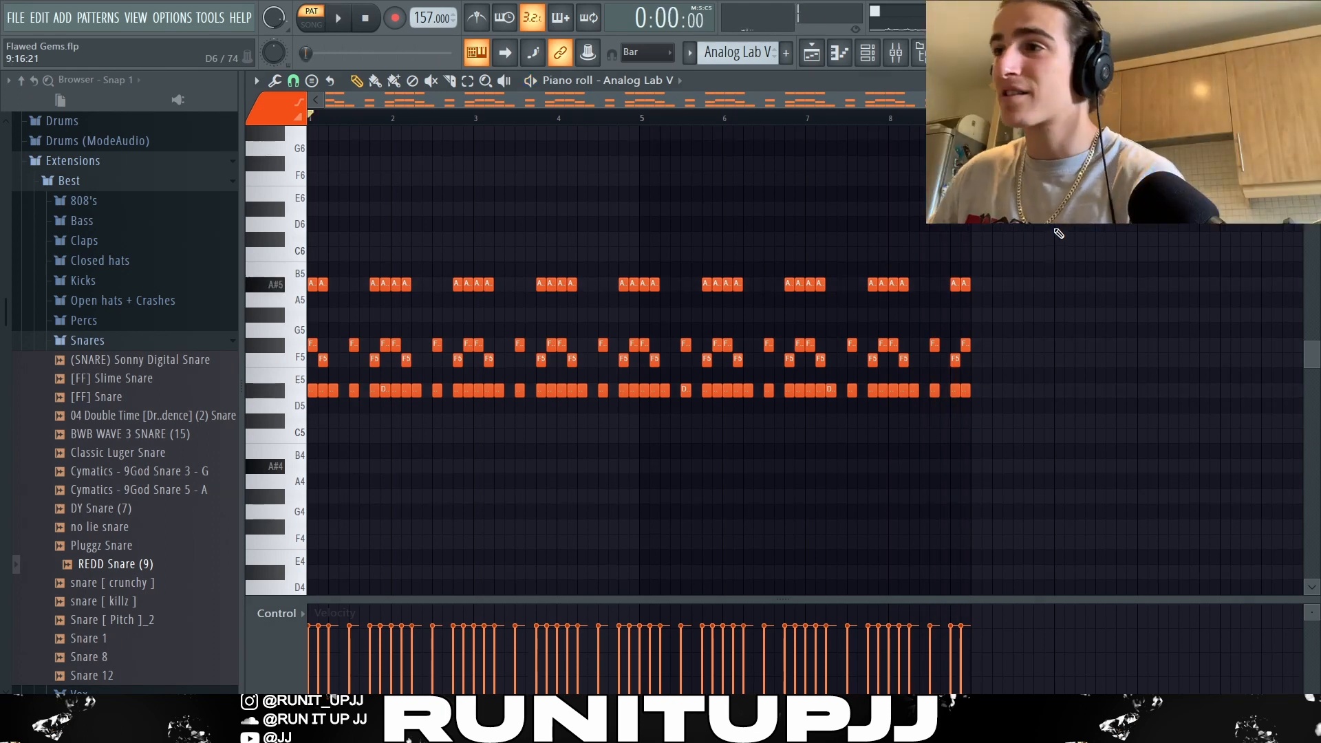
{"action": "key", "text": "F9"}
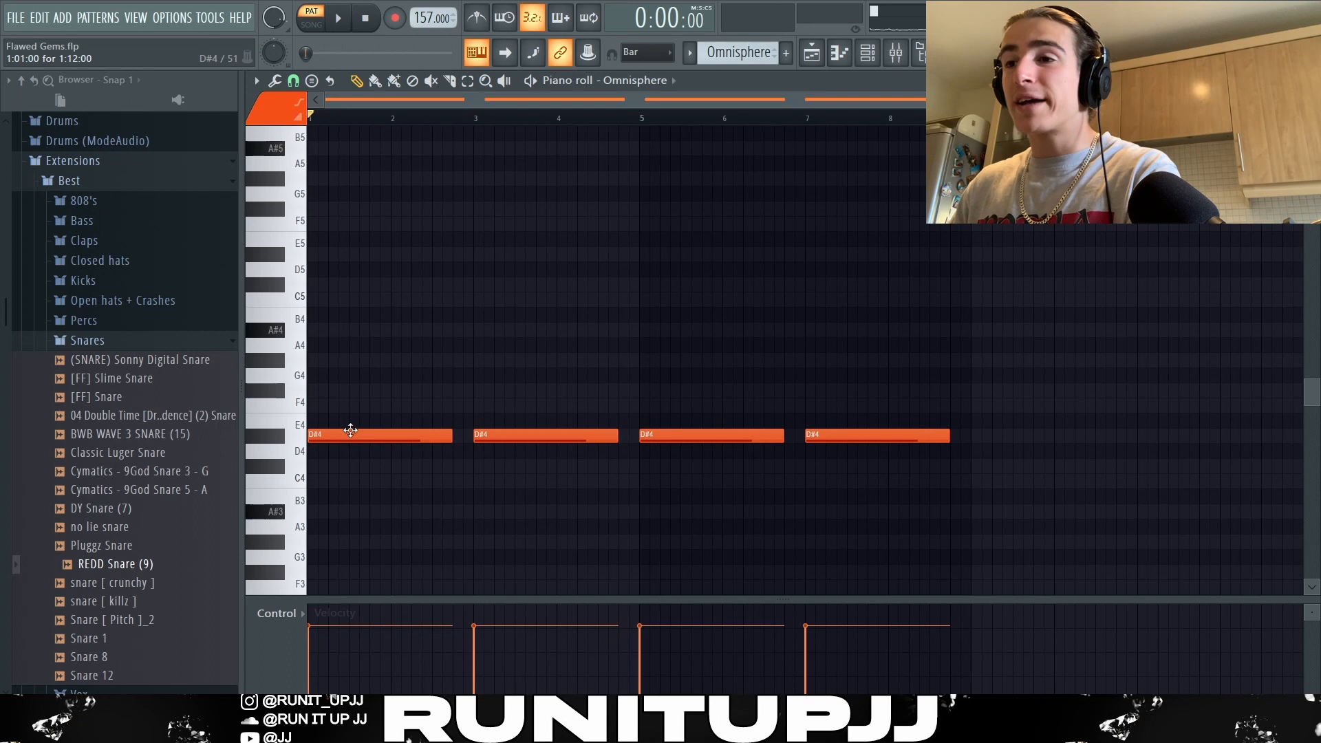
Highlight the four D#4 notes in the Omnisphere pattern, clear the selection and play the pattern through
{"action": "left_click_drag", "start_coordinate": [348, 433], "coordinate": [961, 466]}
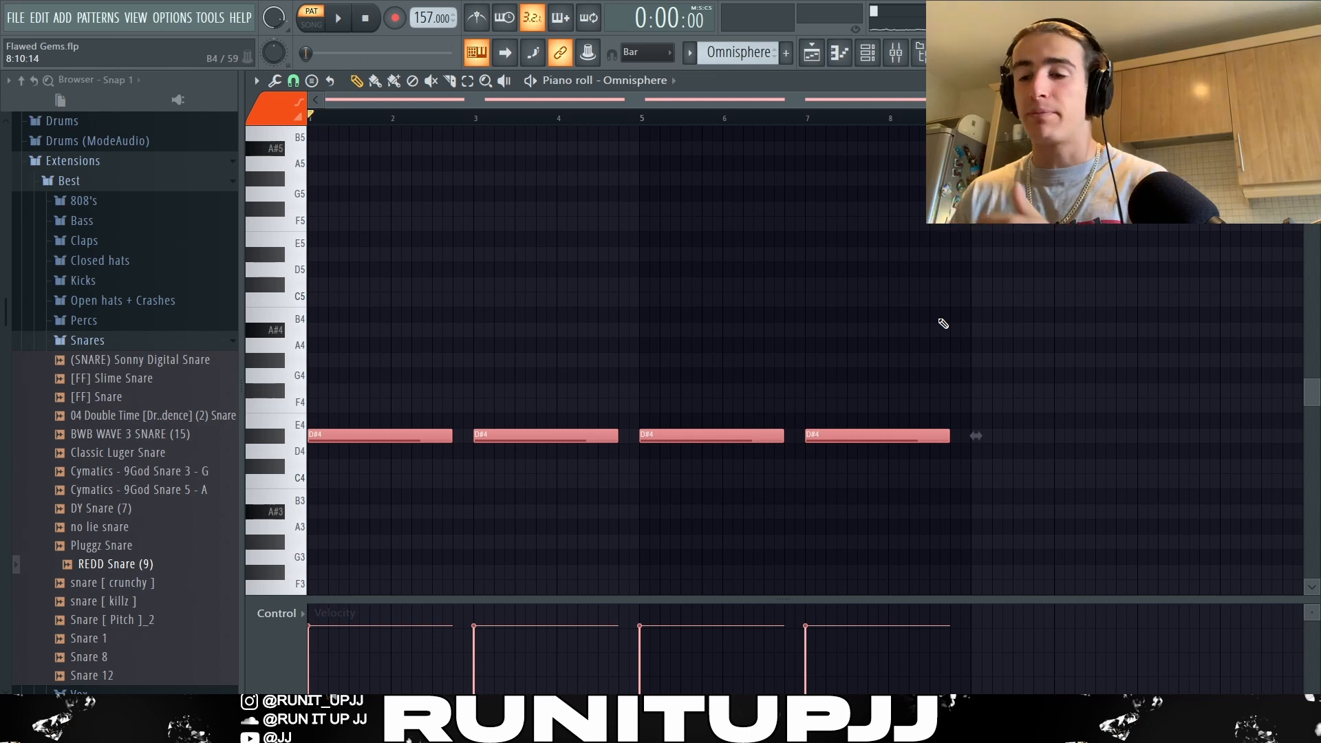
{"action": "key", "text": "ctrl+d"}
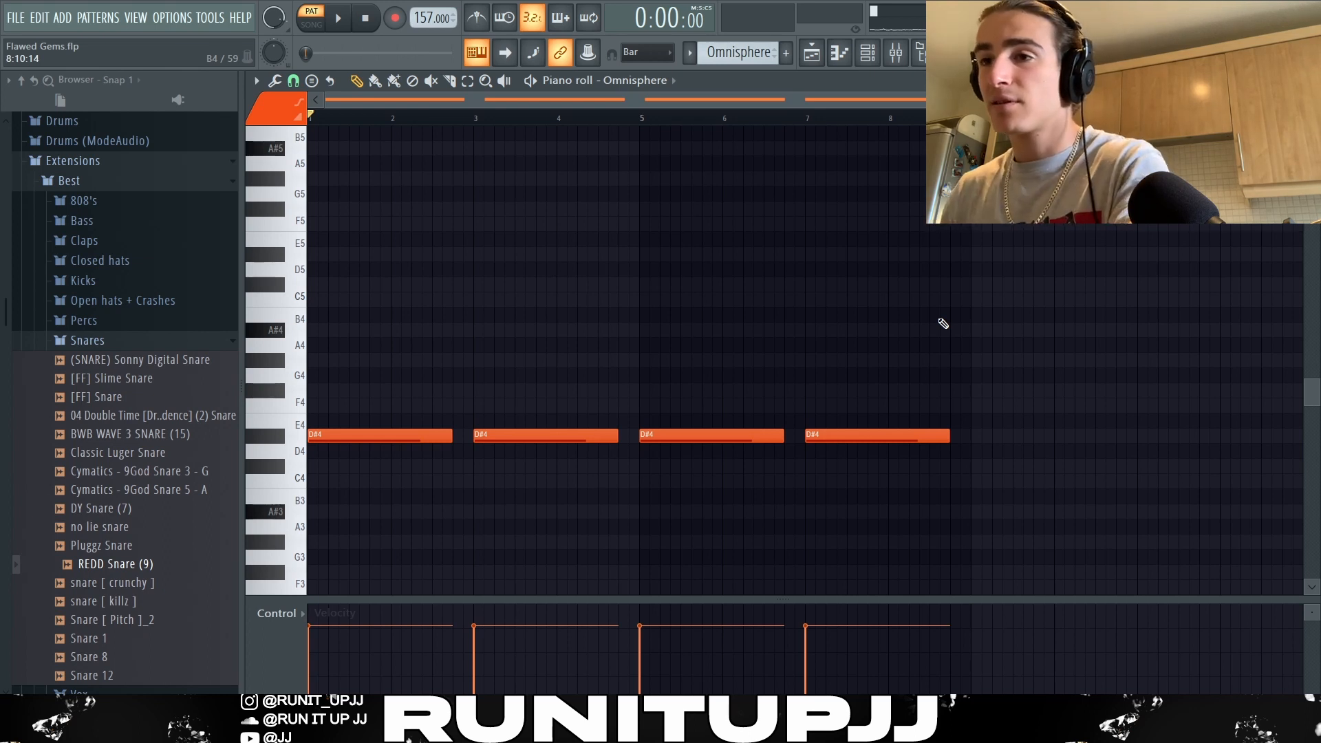
{"action": "key", "text": "space"}
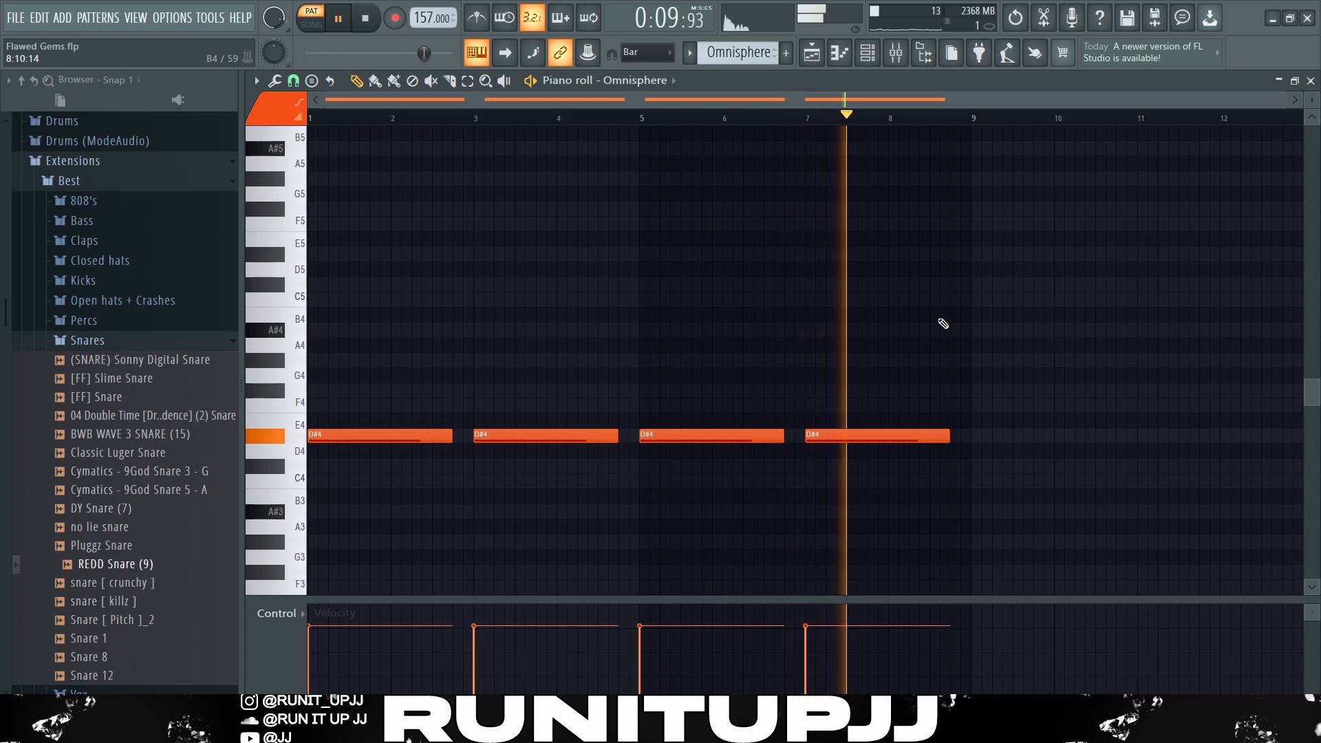
{"action": "key", "text": "space"}
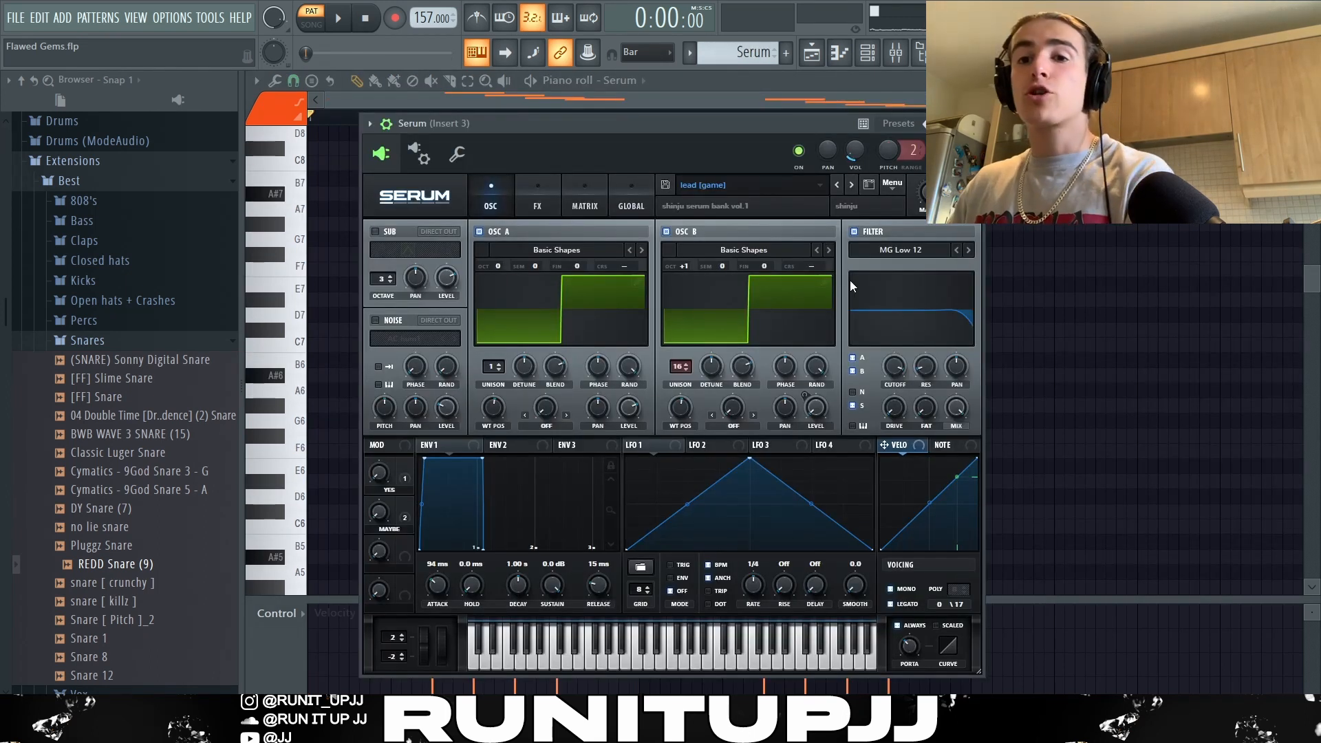
Open Serum's preset list and browse the Shinju preset bank that contains lead [game]
{"action": "left_click", "coordinate": [741, 186]}
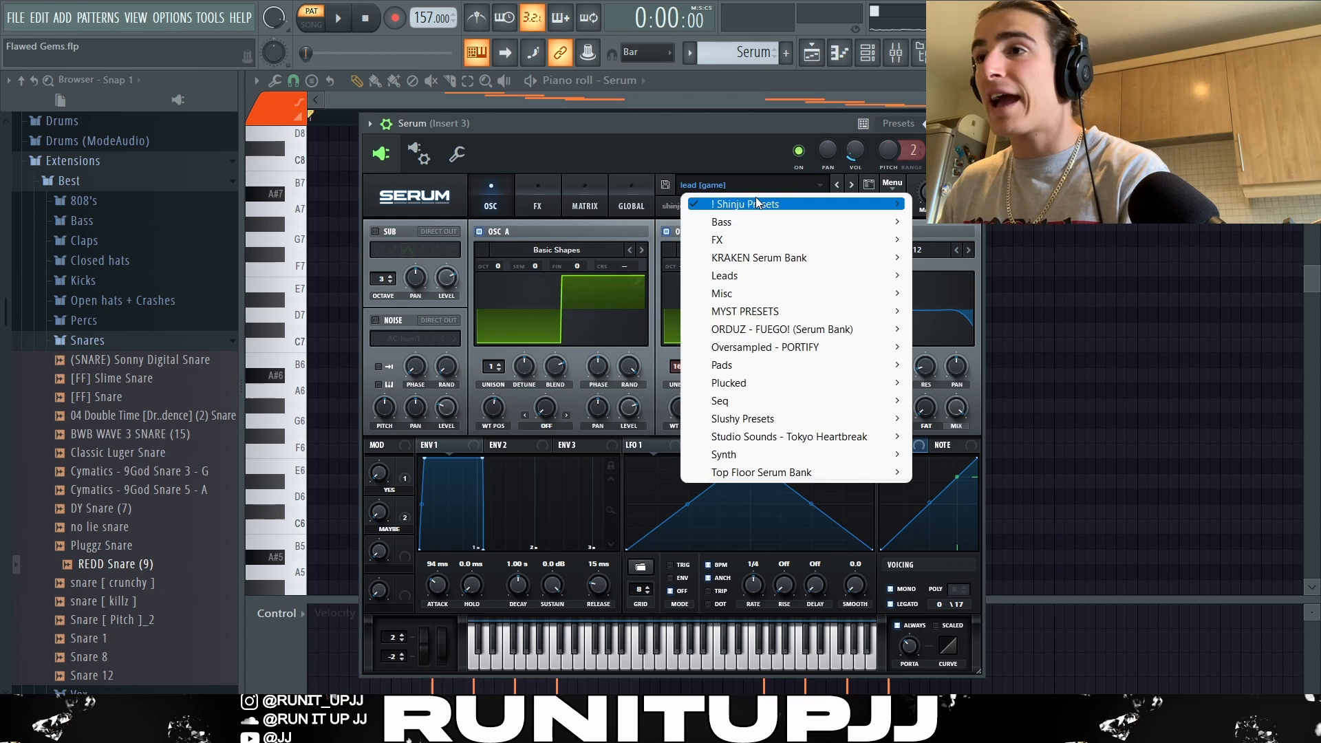
{"action": "mouse_move", "coordinate": [760, 205]}
{"action": "mouse_move", "coordinate": [963, 204]}
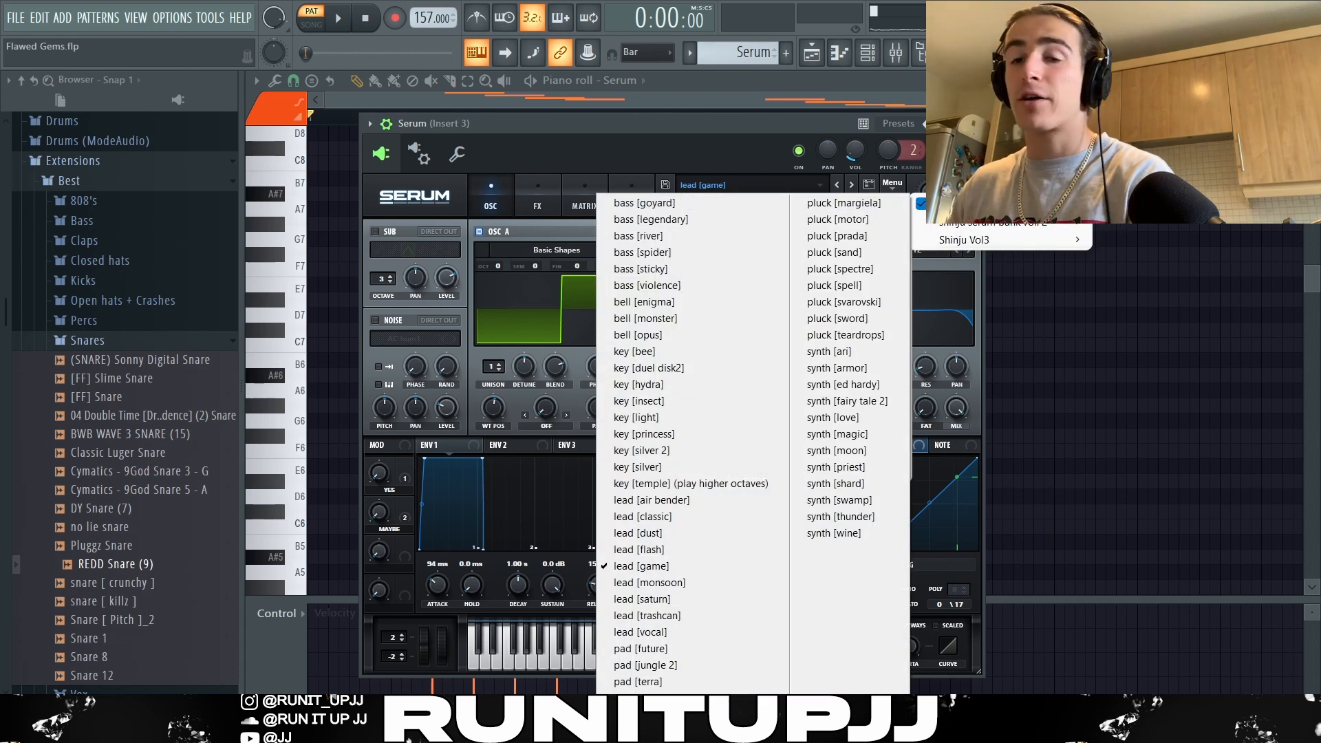
Highlight the first descending run of four Serum notes, add the second run from bar 6, and clear the selection
{"action": "scroll", "coordinate": [484, 242], "scroll_direction": "up", "scroll_amount": 1}
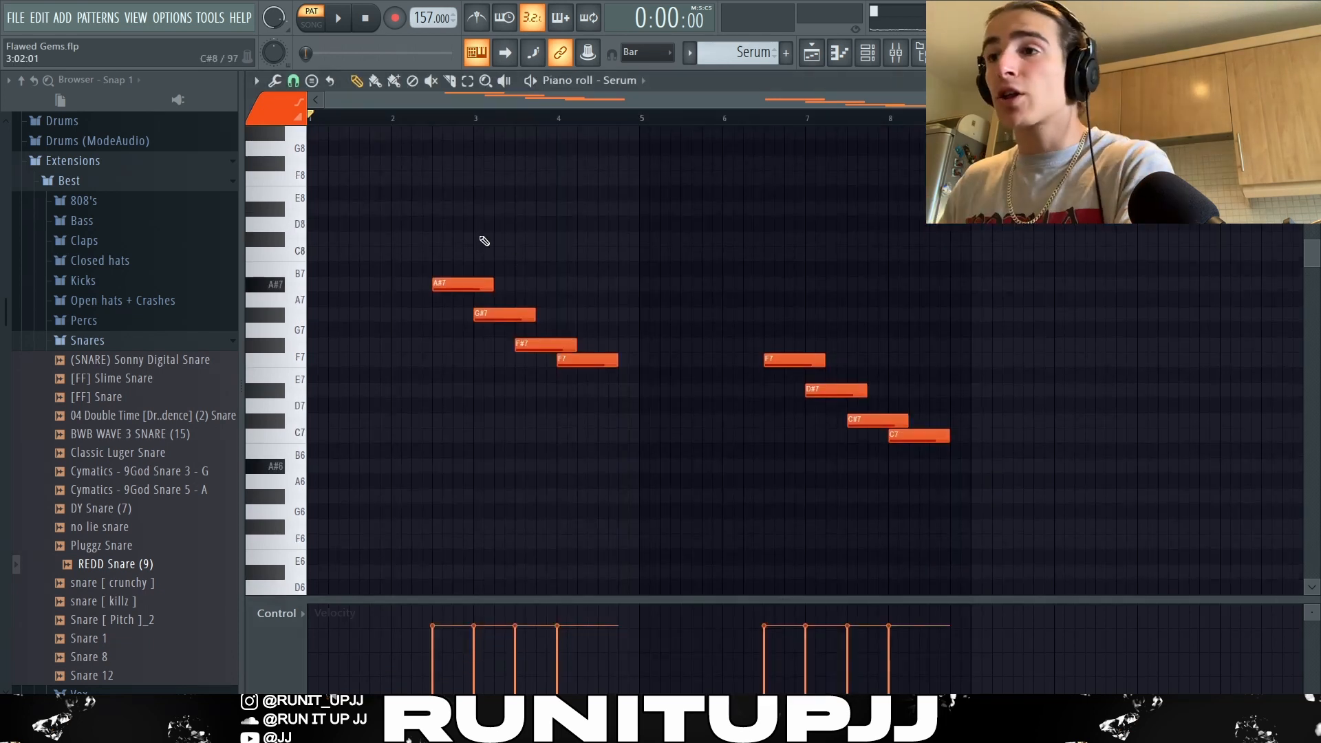
{"action": "left_click_drag", "start_coordinate": [427, 233], "coordinate": [632, 430]}
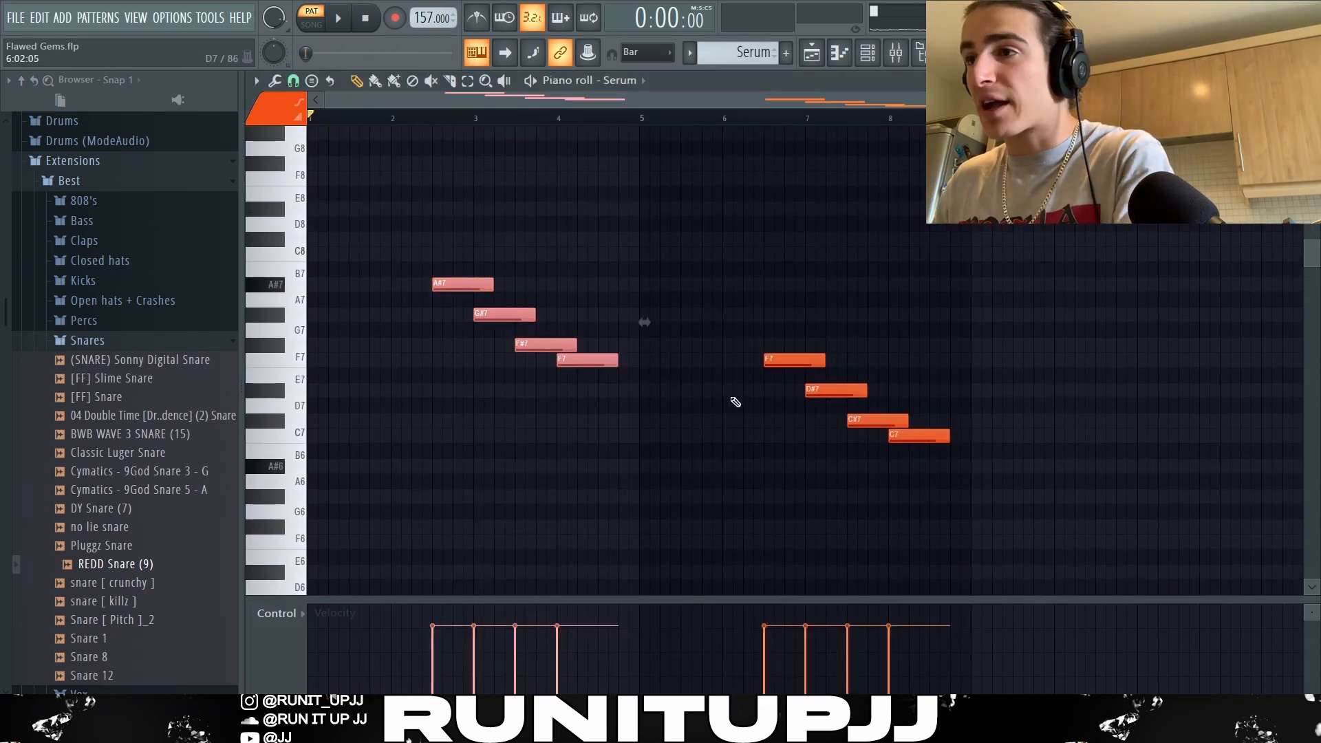
{"action": "left_click_drag", "start_coordinate": [740, 457], "coordinate": [984, 278]}
{"action": "left_click", "coordinate": [1037, 280], "text": "ctrl"}
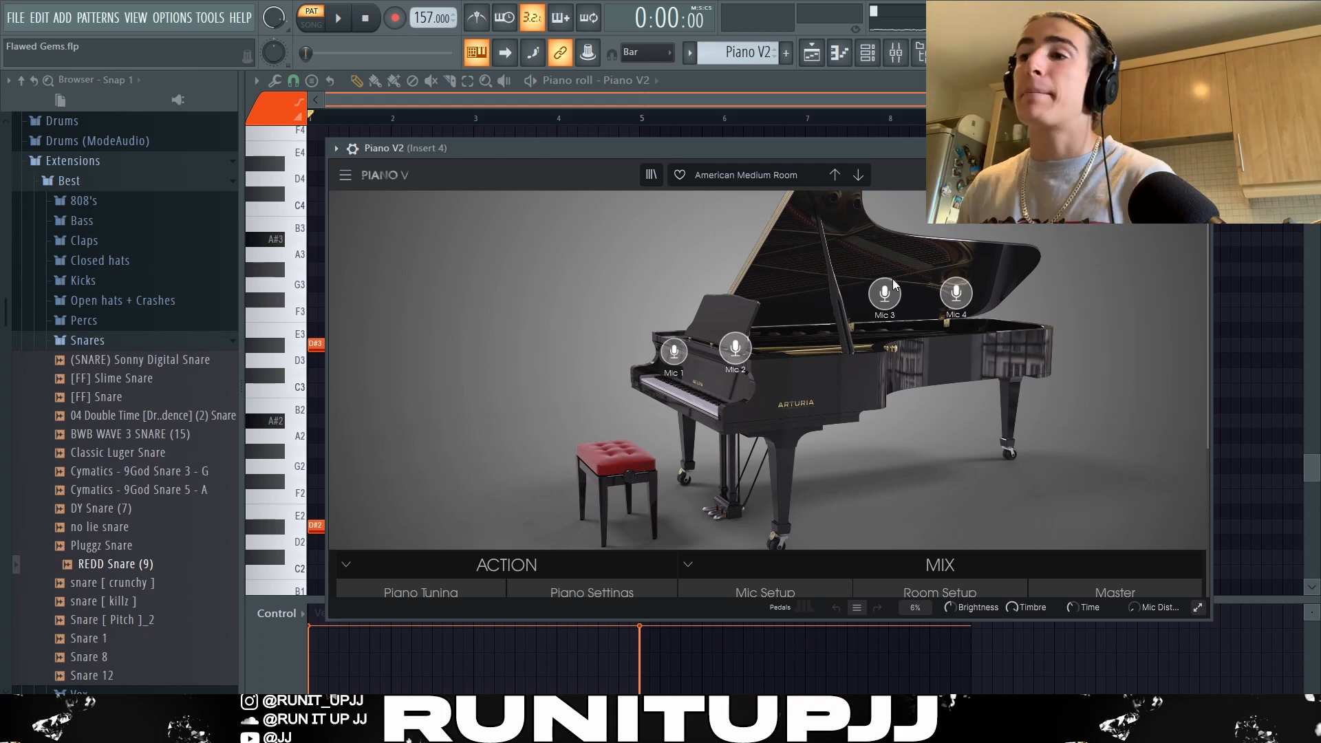
Close the Piano V2 plugin window, highlight its long D#3 and D#2 notes, and play the pattern through
{"action": "left_click", "coordinate": [1201, 148]}
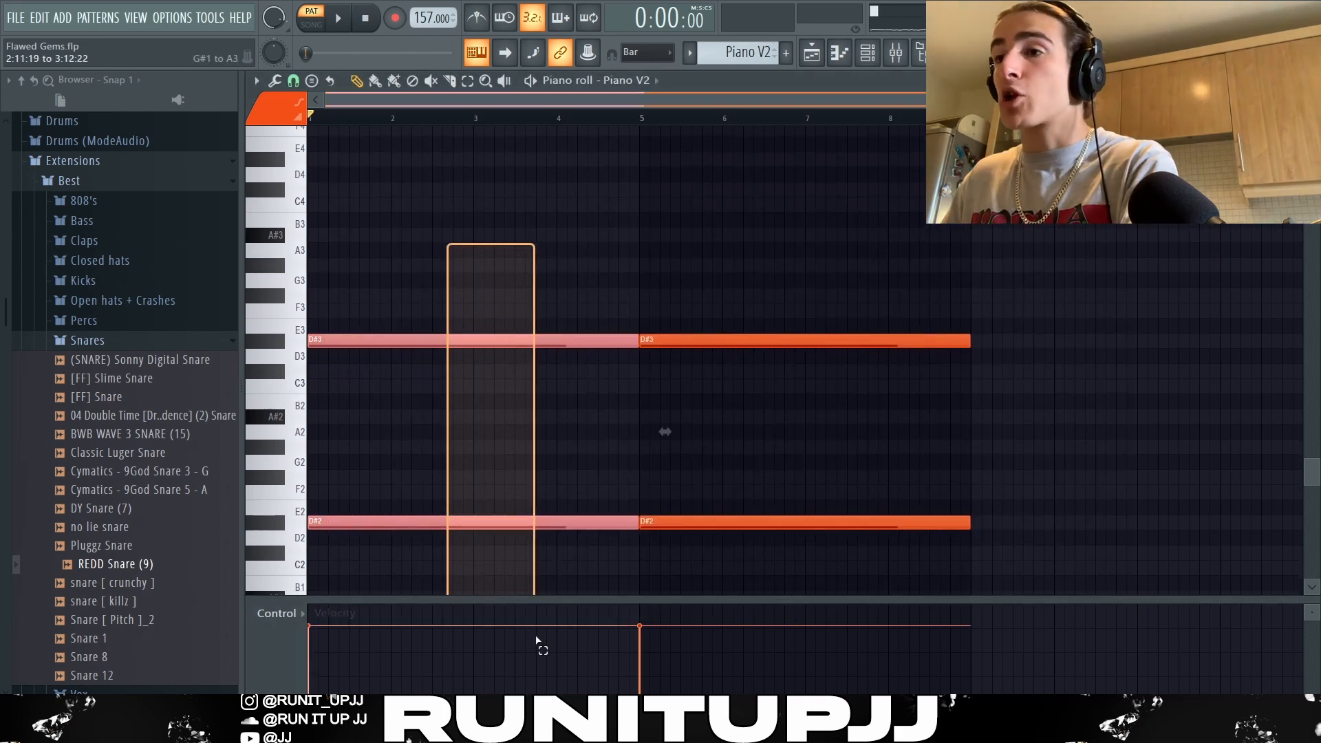
{"action": "scroll", "coordinate": [758, 295], "scroll_direction": "down", "scroll_amount": 1}
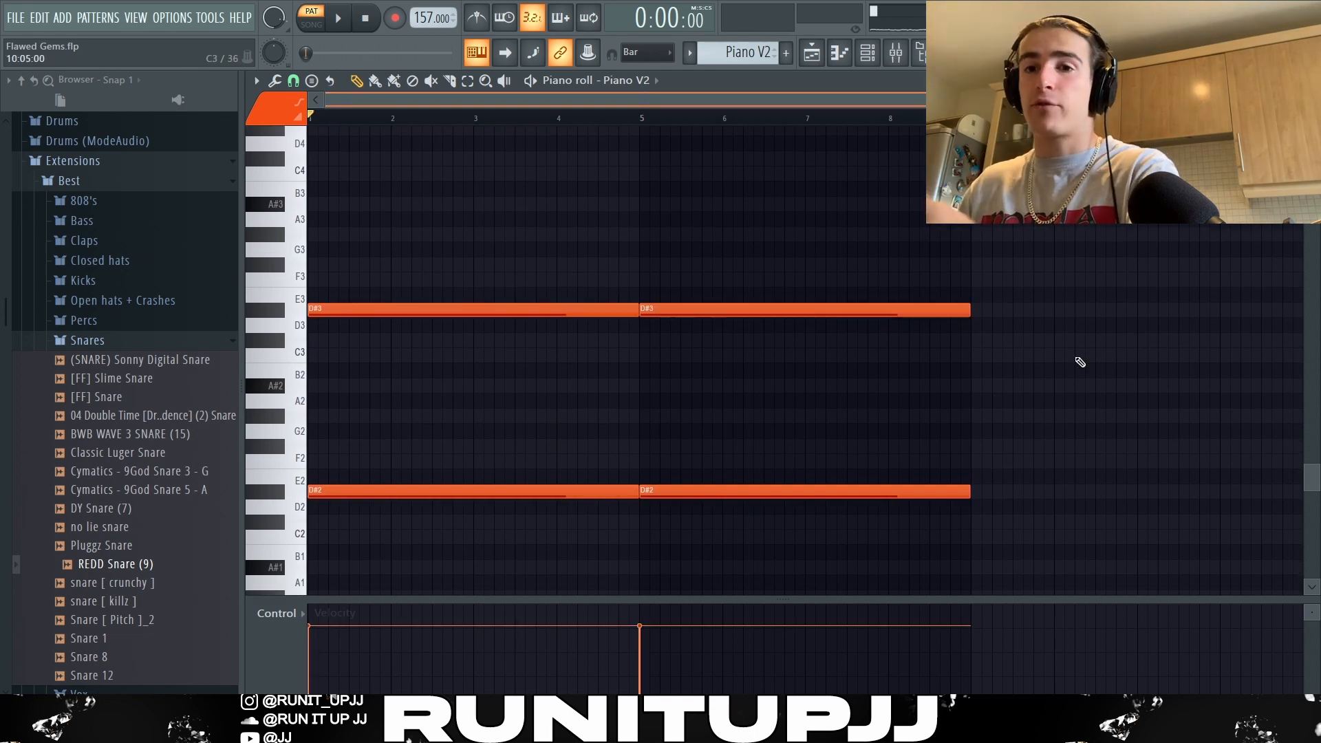
{"action": "left_click_drag", "start_coordinate": [654, 297], "coordinate": [551, 491]}
{"action": "left_click", "coordinate": [482, 491], "text": "ctrl"}
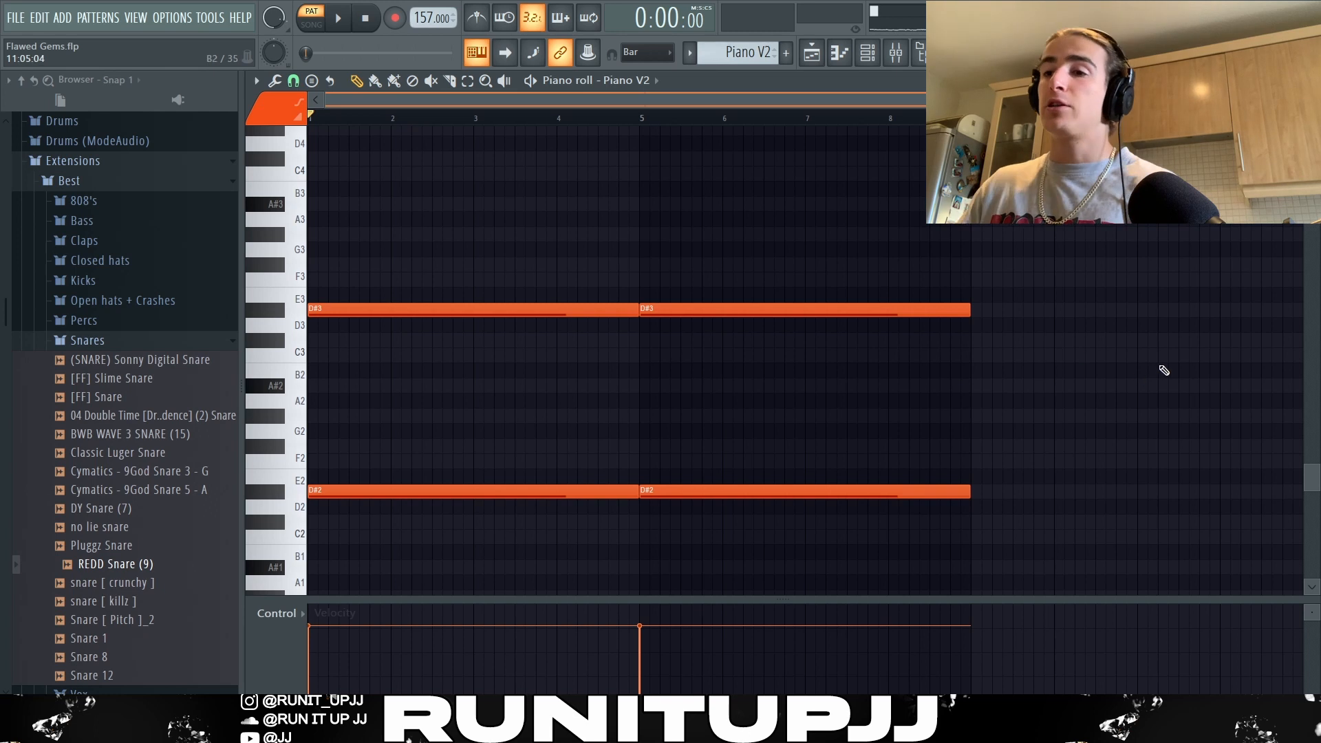
{"action": "key", "text": "space"}
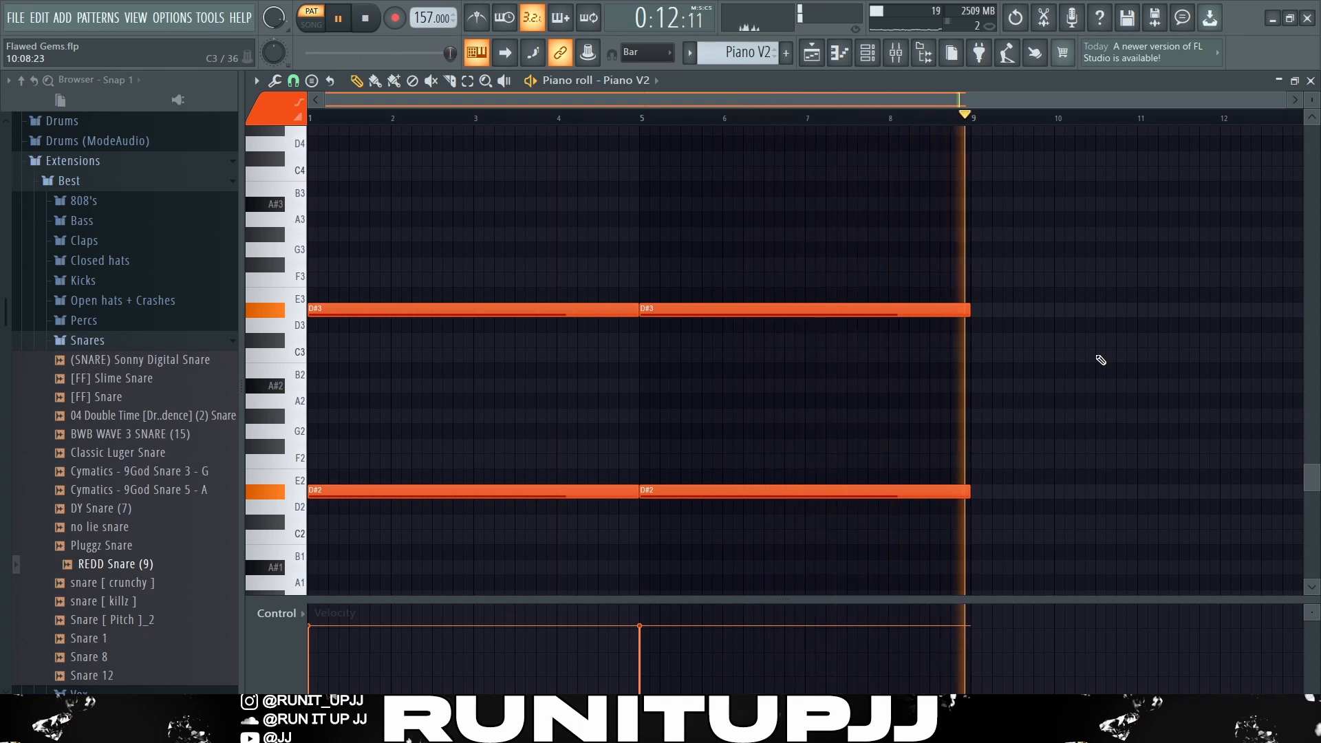
{"action": "key", "text": "space"}
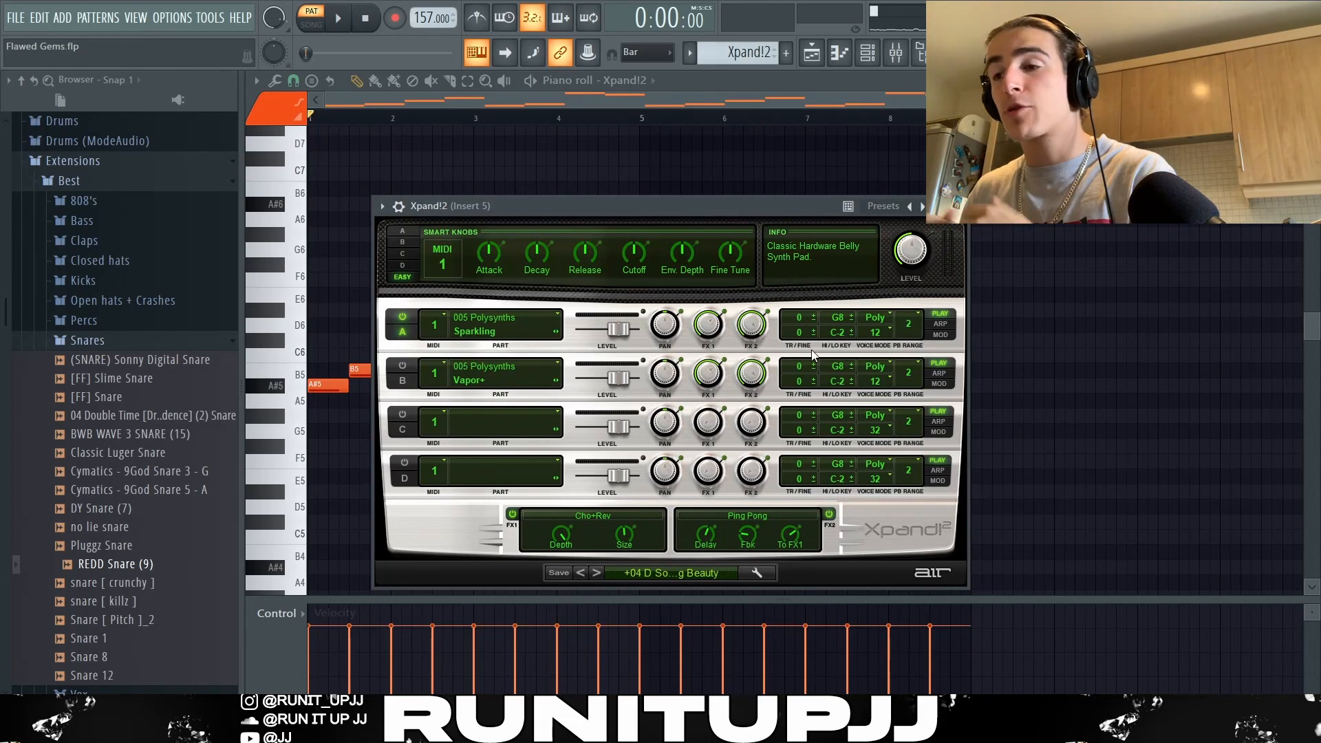
Open the preset list in the Xpand!2 plugin to show the Polysynth sound in use
{"action": "left_click", "coordinate": [670, 573]}
{"action": "mouse_move", "coordinate": [656, 482]}
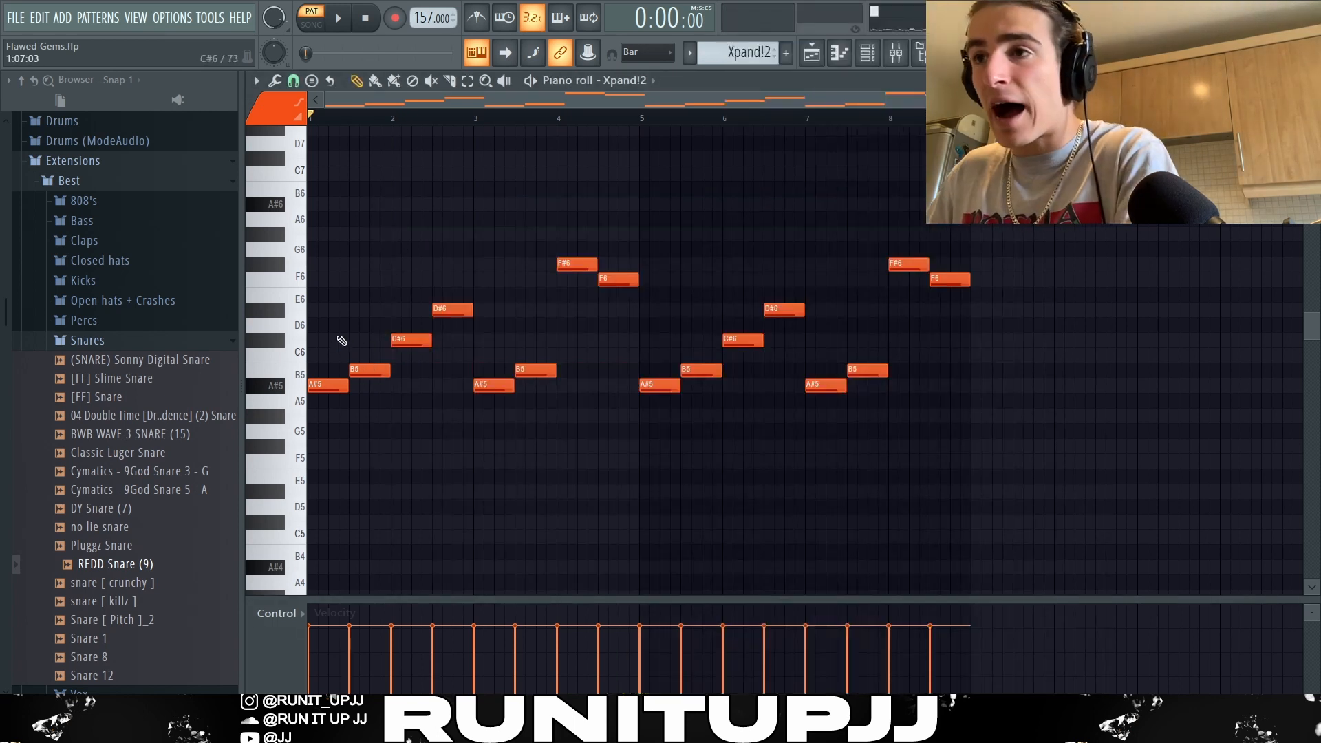
Add the Xpand!2 melody notes to the selection one after another, clear the selection and play the pattern through
{"action": "left_click_drag", "start_coordinate": [331, 352], "coordinate": [357, 408]}
{"action": "left_click_drag", "start_coordinate": [416, 337], "coordinate": [435, 365]}
{"action": "left_click_drag", "start_coordinate": [454, 301], "coordinate": [507, 396]}
{"action": "left_click_drag", "start_coordinate": [533, 358], "coordinate": [548, 380]}
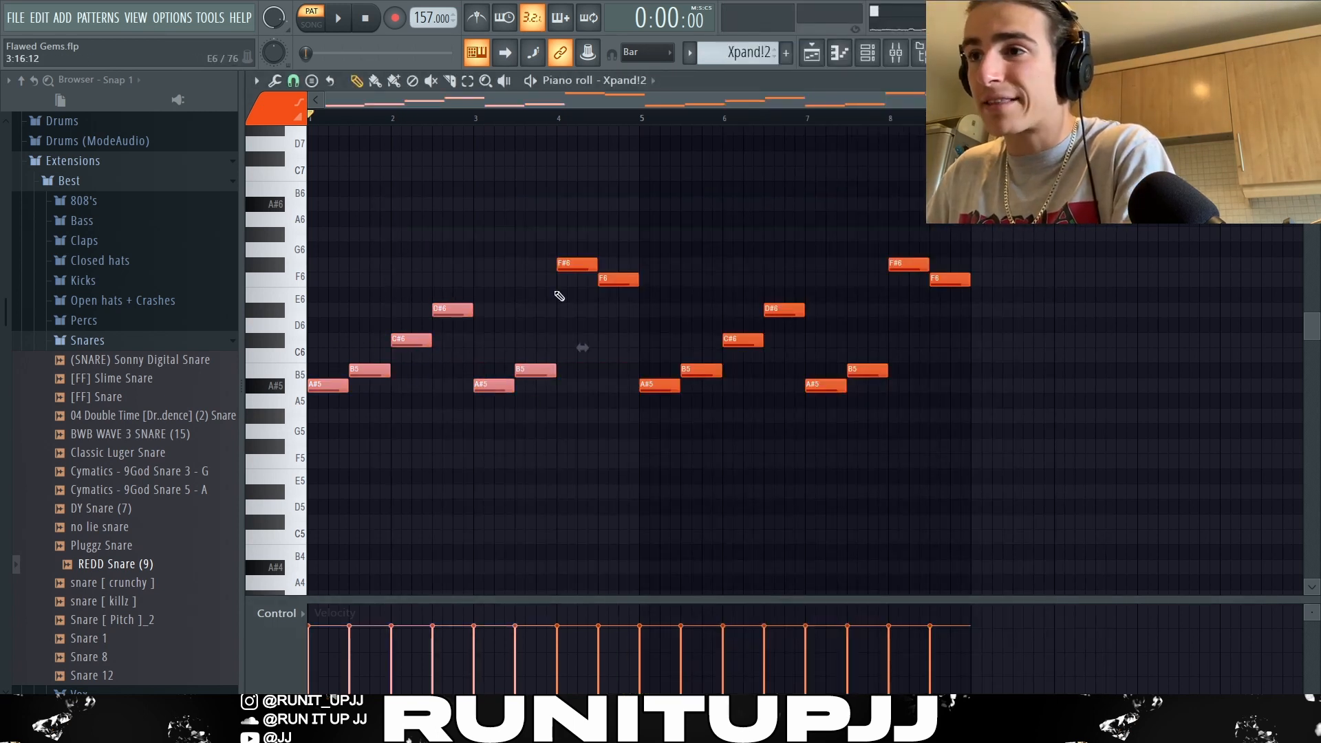
{"action": "left_click_drag", "start_coordinate": [573, 252], "coordinate": [588, 276]}
{"action": "left_click_drag", "start_coordinate": [615, 267], "coordinate": [628, 291]}
{"action": "left_click_drag", "start_coordinate": [655, 370], "coordinate": [669, 396]}
{"action": "left_click_drag", "start_coordinate": [695, 359], "coordinate": [708, 387]}
{"action": "left_click", "coordinate": [747, 341], "text": "ctrl+shift"}
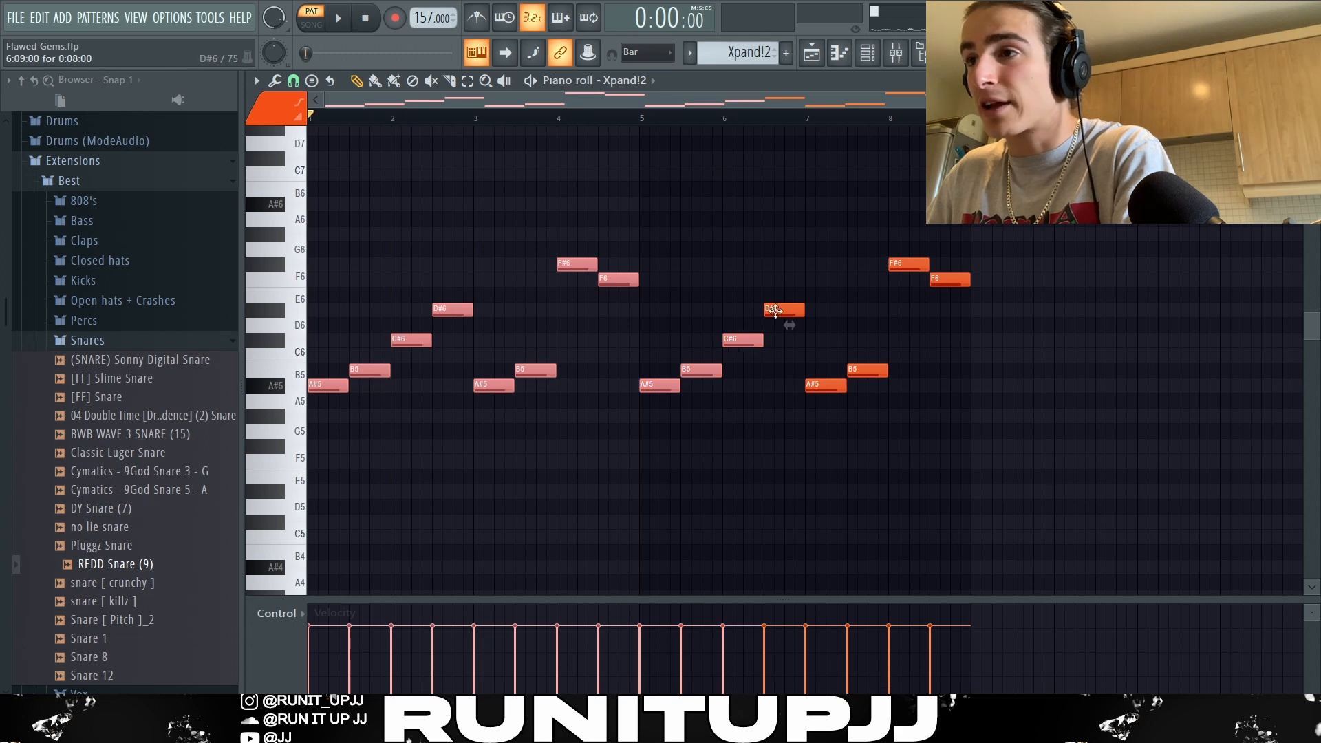
{"action": "left_click", "coordinate": [780, 310], "text": "ctrl+shift"}
{"action": "left_click", "coordinate": [830, 386], "text": "ctrl+shift"}
{"action": "left_click", "coordinate": [868, 371], "text": "ctrl+shift"}
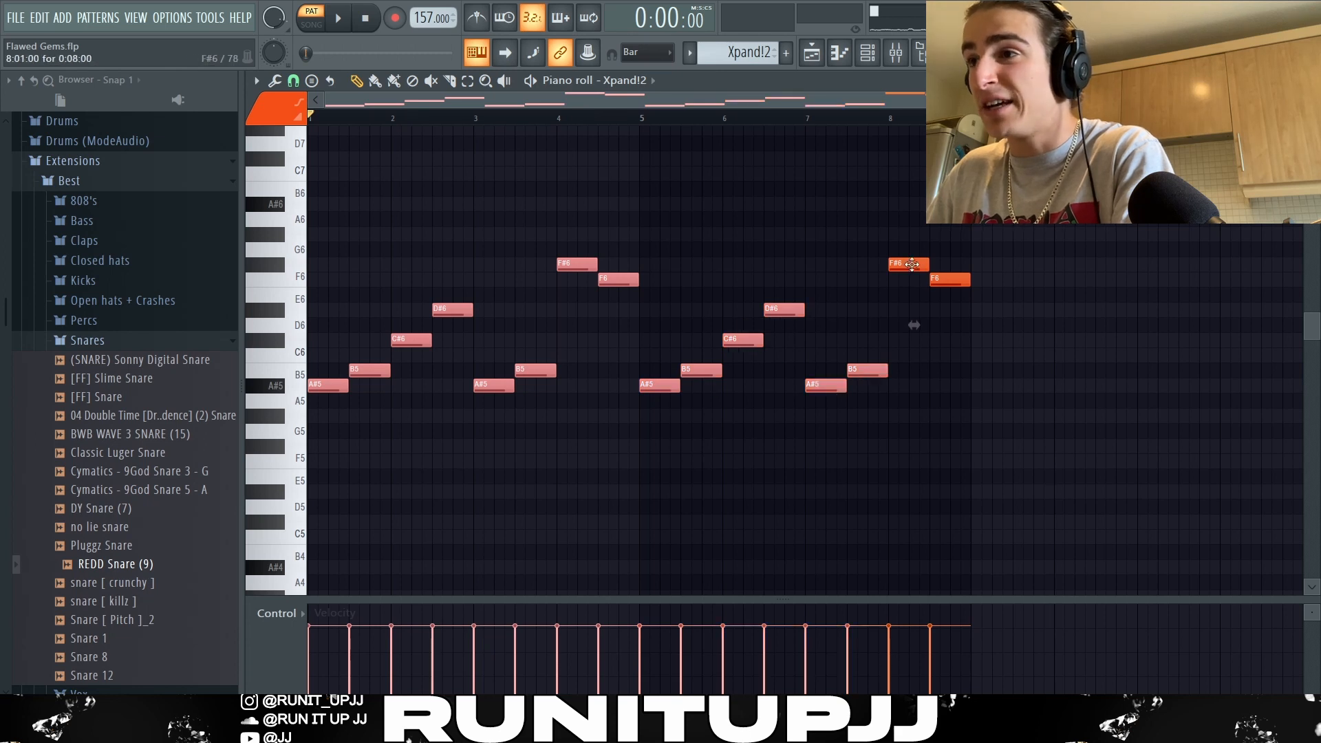
{"action": "left_click", "coordinate": [938, 353], "text": "ctrl"}
{"action": "key", "text": "space"}
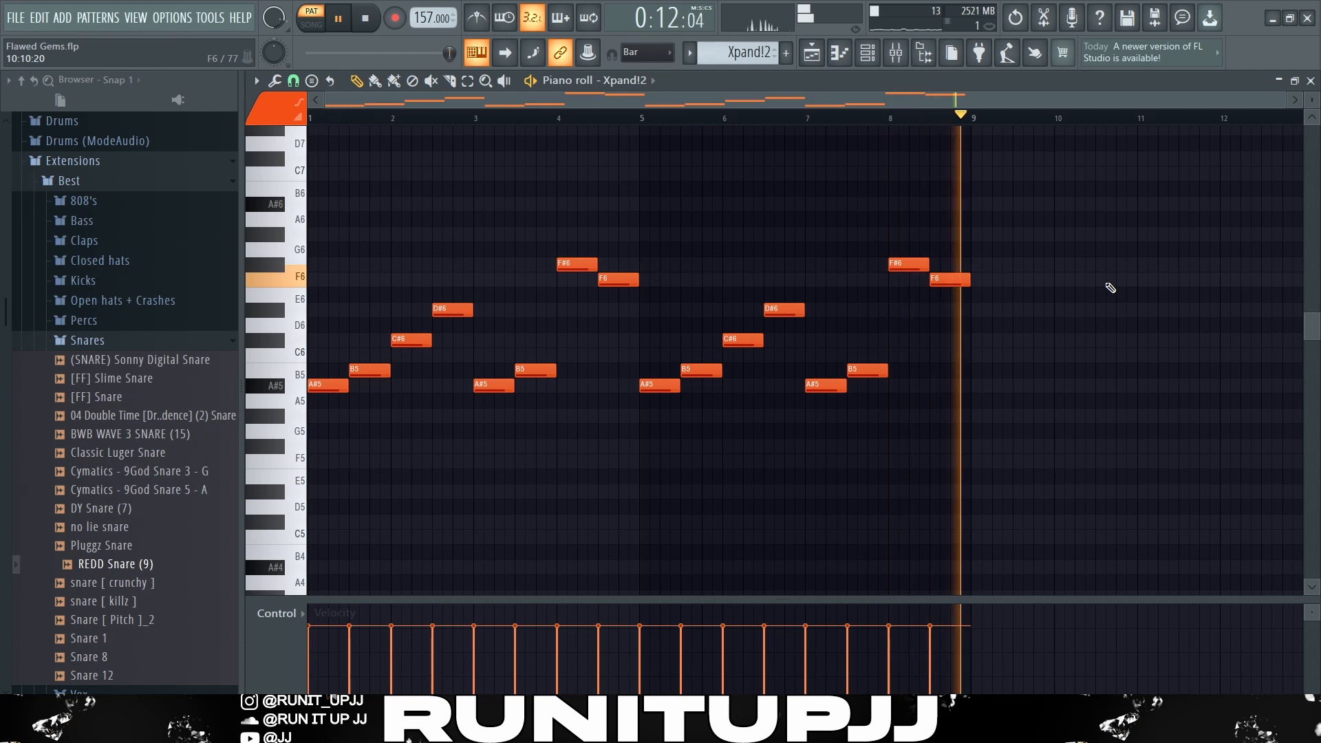
{"action": "key", "text": "space"}
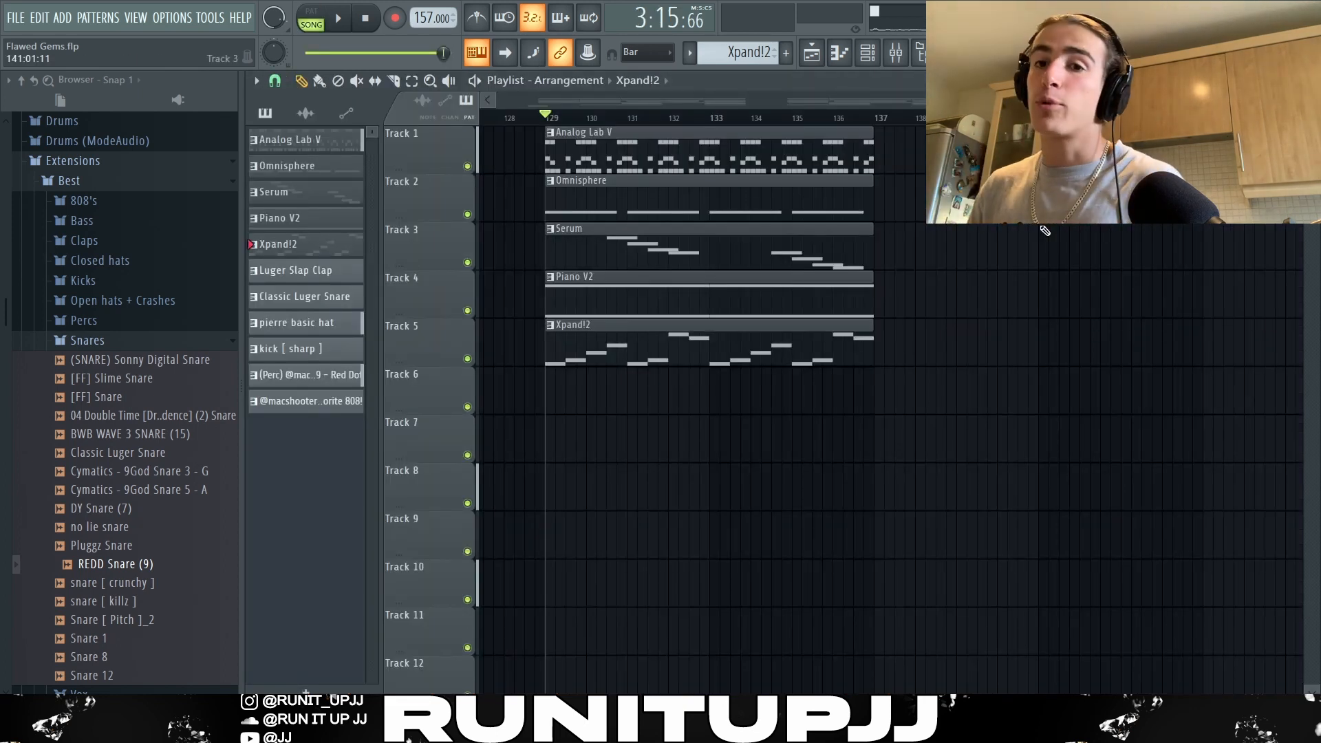
Play the full melody arrangement of the five instruments in the playlist from bar 129 through bar 144
{"action": "key", "text": "space"}
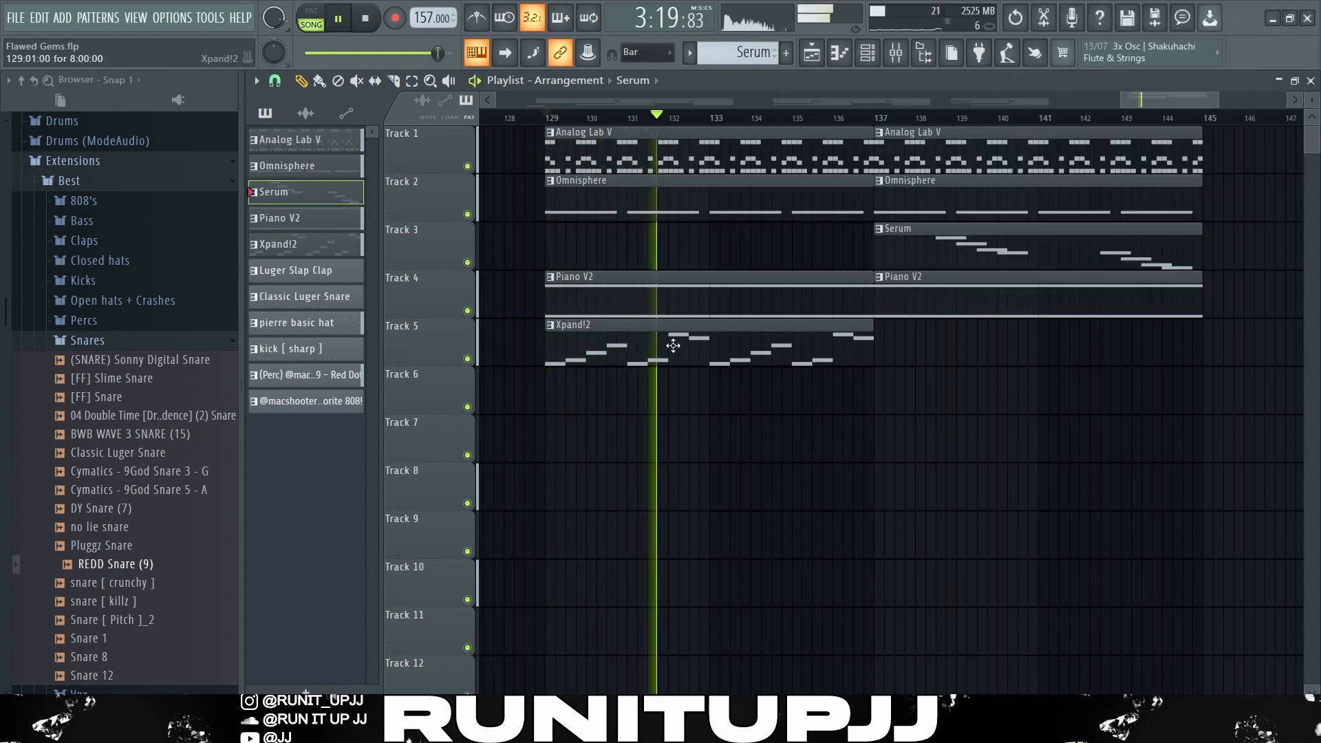
{"action": "scroll", "coordinate": [751, 404], "scroll_direction": "down", "scroll_amount": 3}
{"action": "scroll", "coordinate": [752, 404], "scroll_direction": "down", "scroll_amount": 2}
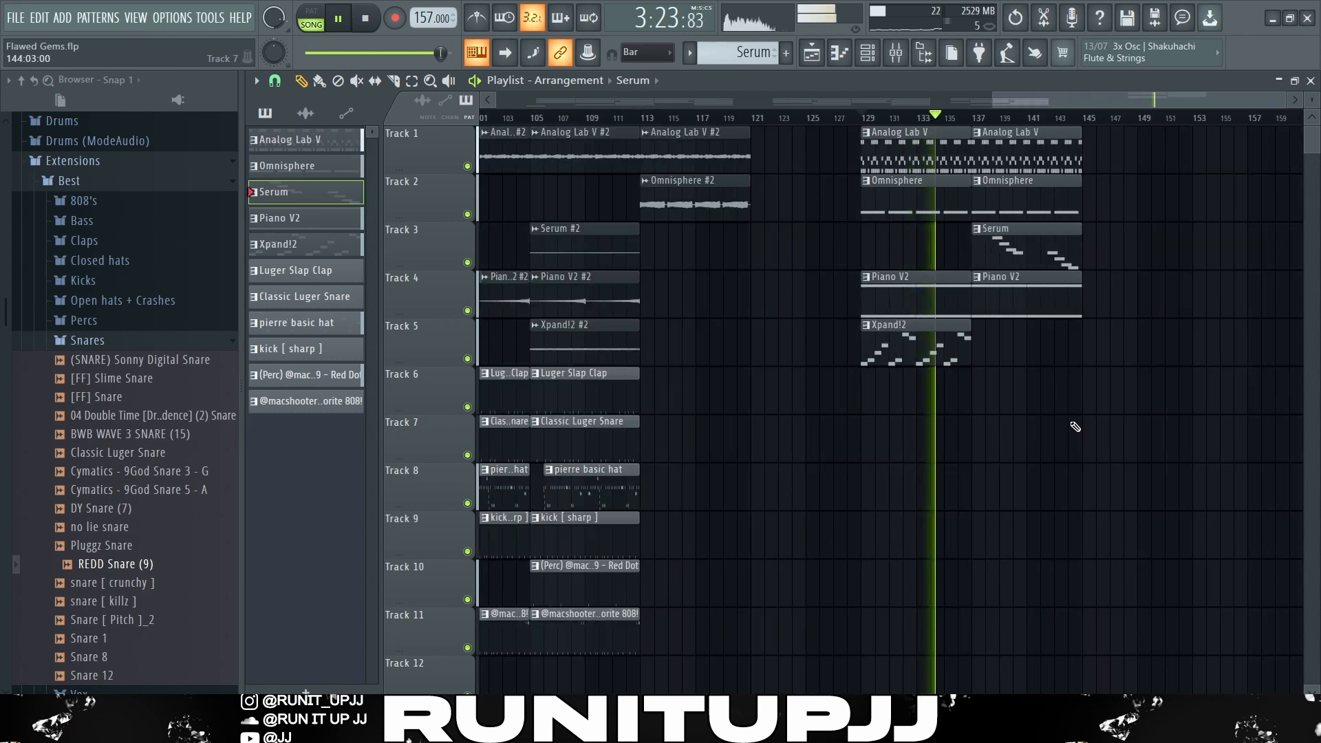
{"action": "scroll", "coordinate": [1033, 425], "scroll_direction": "up", "scroll_amount": 4}
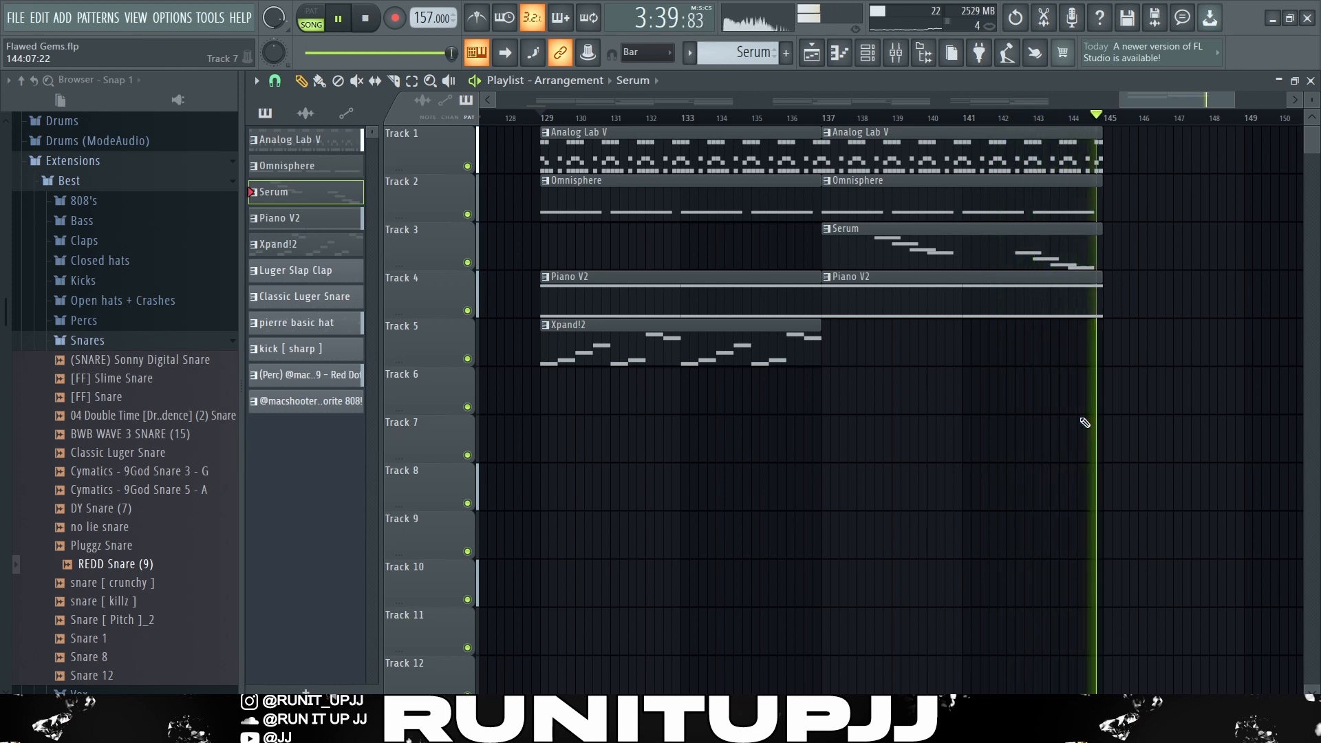
{"action": "key", "text": "space"}
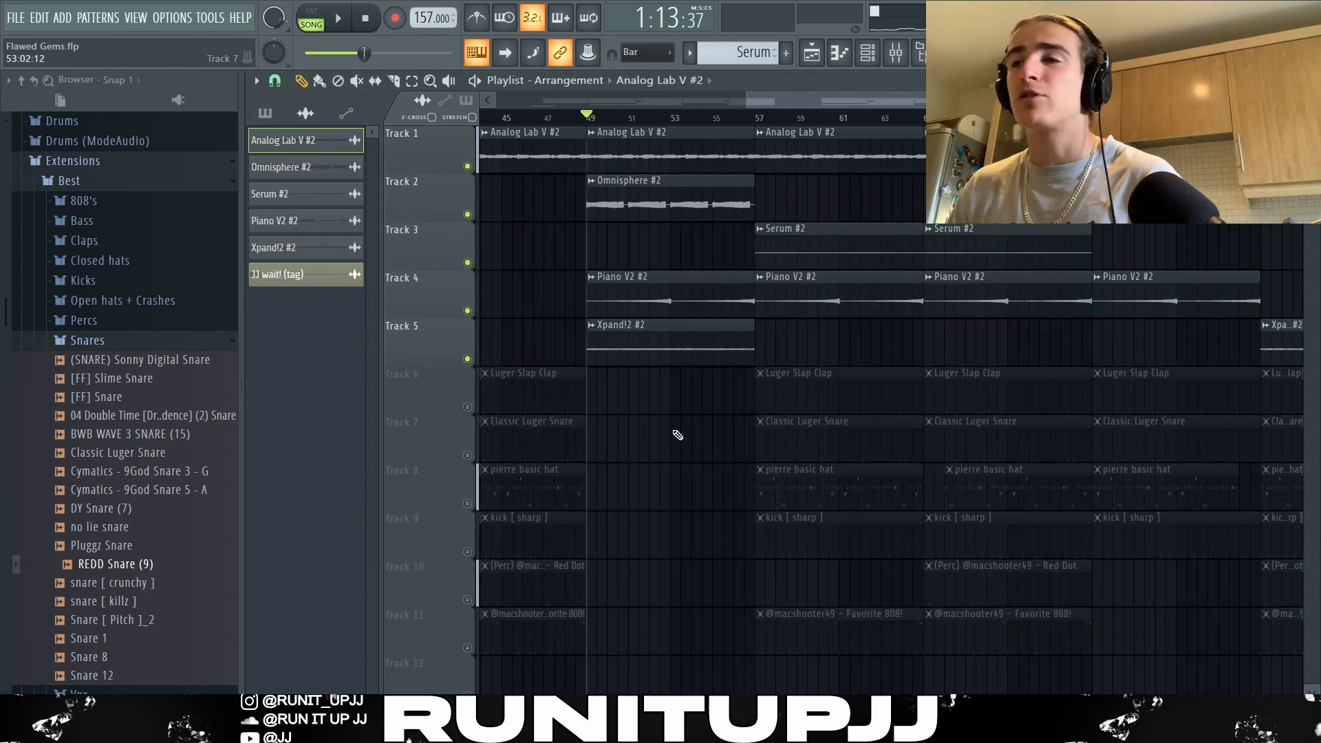
Play the melody audio clips in the playlist from bar 49 with the drum tracks muted
{"action": "key", "text": "space"}
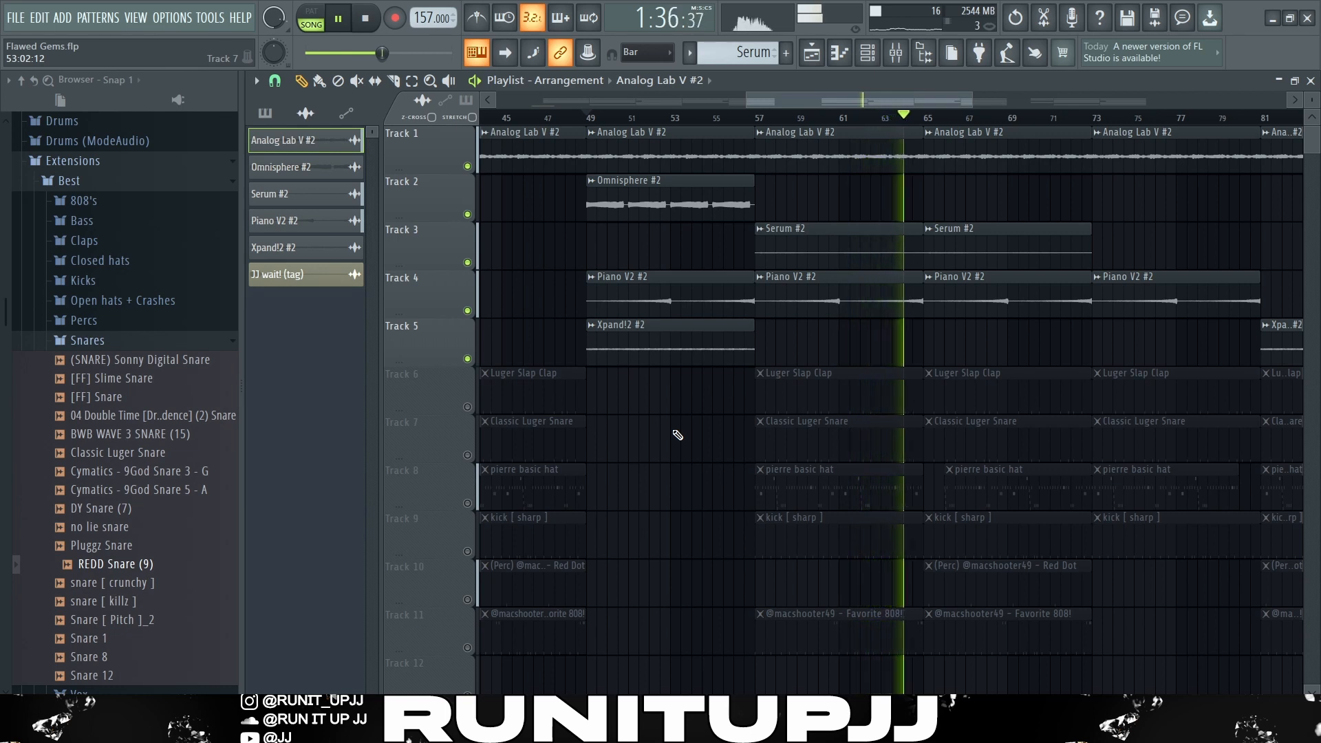
{"action": "key", "text": "space"}
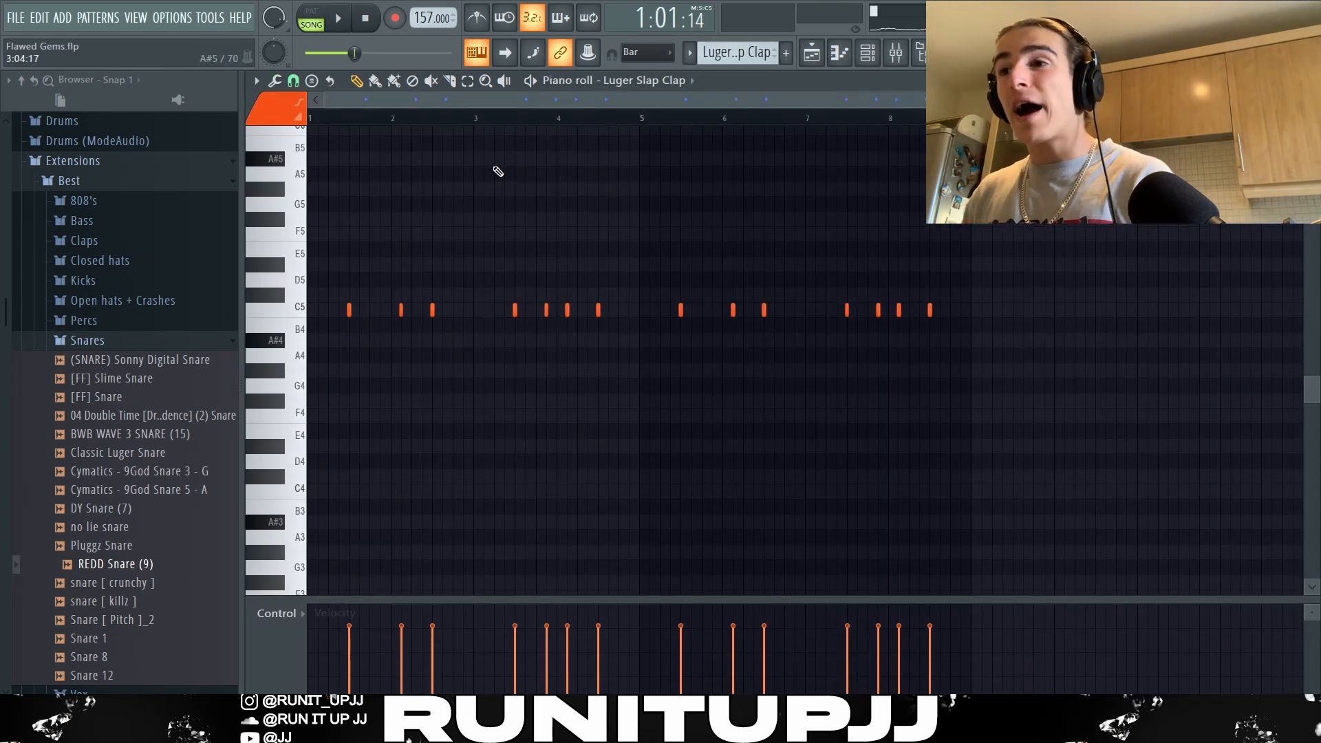
In the Luger Slap Clap pattern, highlight bars 1 and 2, select the late claps in bars 3 and 7, and clear the selection
{"action": "scroll", "coordinate": [496, 169], "scroll_direction": "up", "scroll_amount": 3}
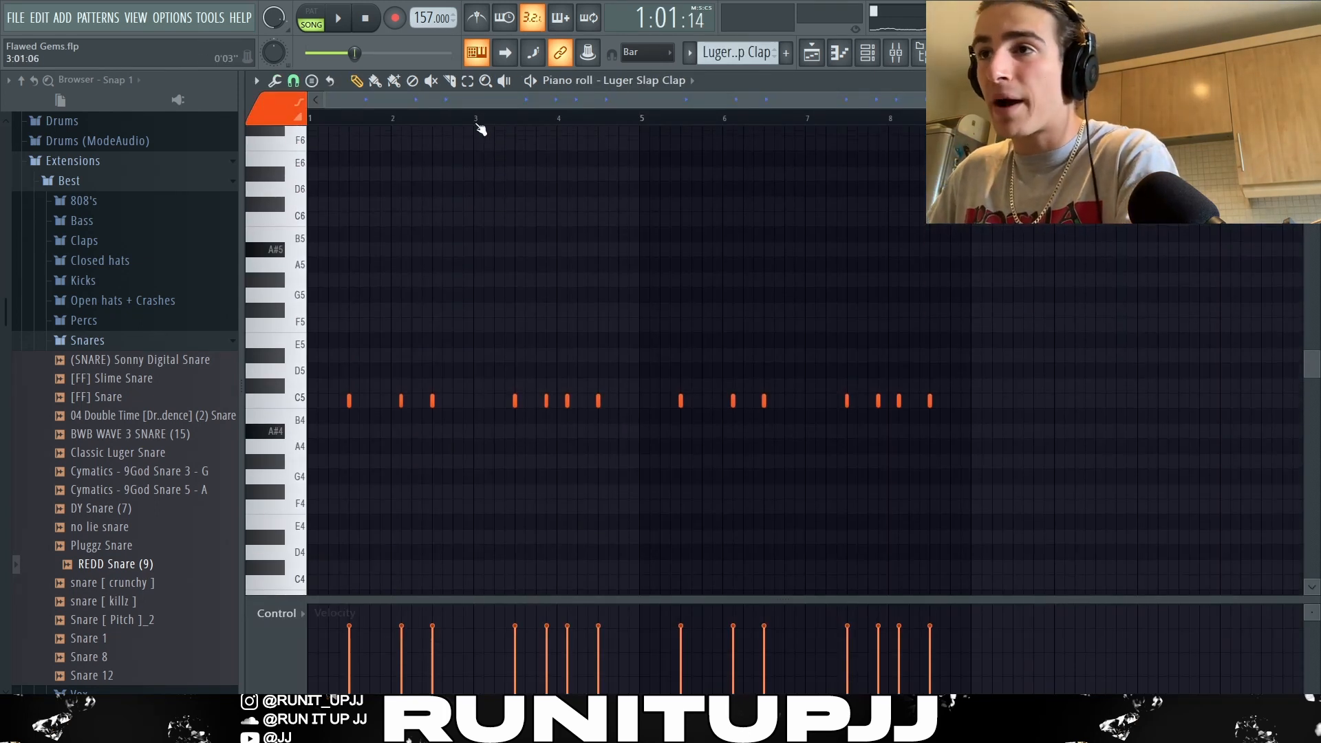
{"action": "left_click_drag", "start_coordinate": [480, 124], "coordinate": [158, 199]}
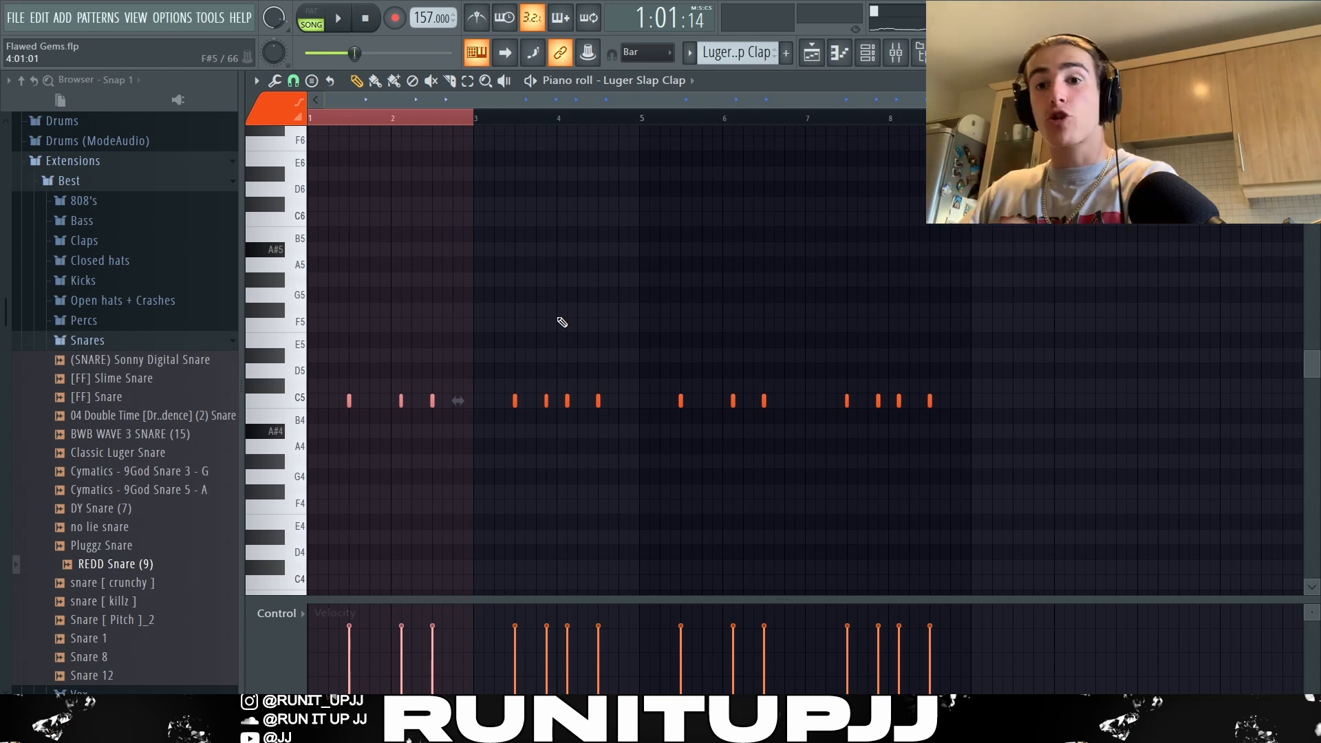
{"action": "left_click_drag", "start_coordinate": [541, 386], "coordinate": [560, 430]}
{"action": "left_click_drag", "start_coordinate": [878, 403], "coordinate": [884, 410]}
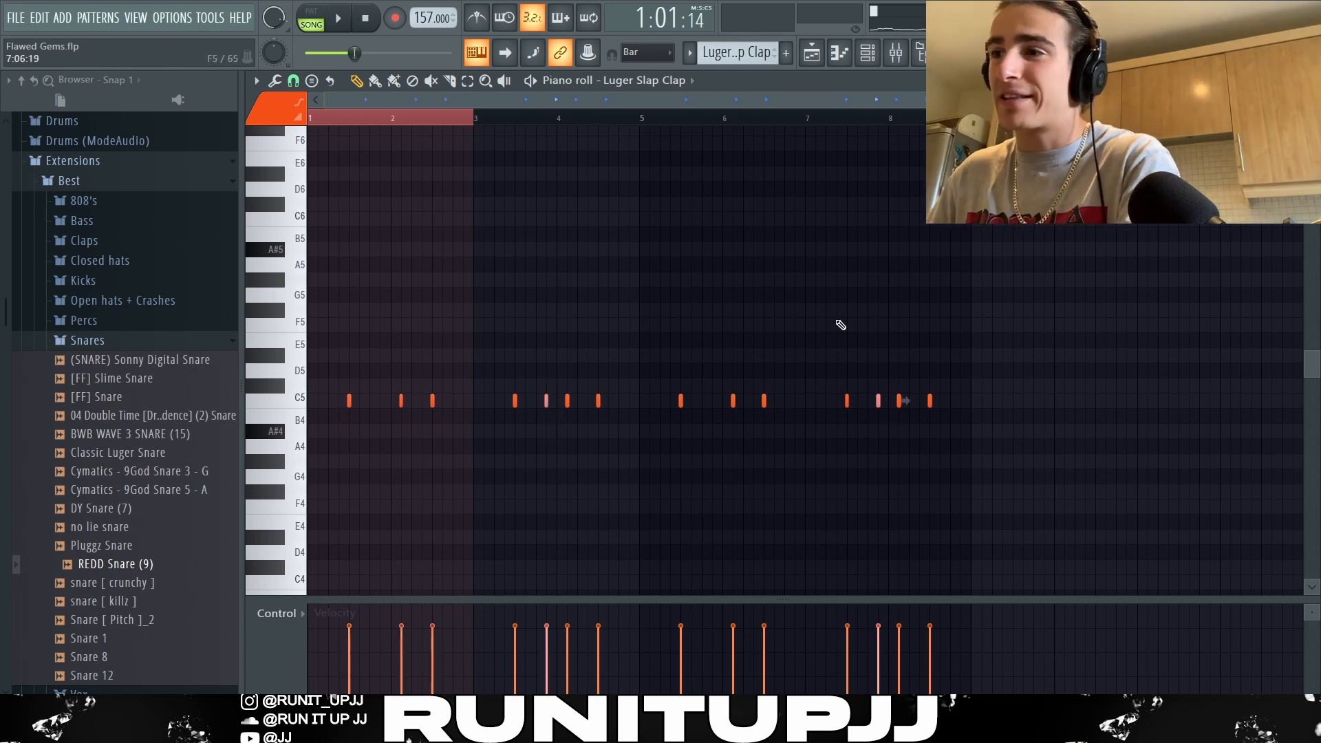
{"action": "left_click", "coordinate": [836, 321], "text": "ctrl"}
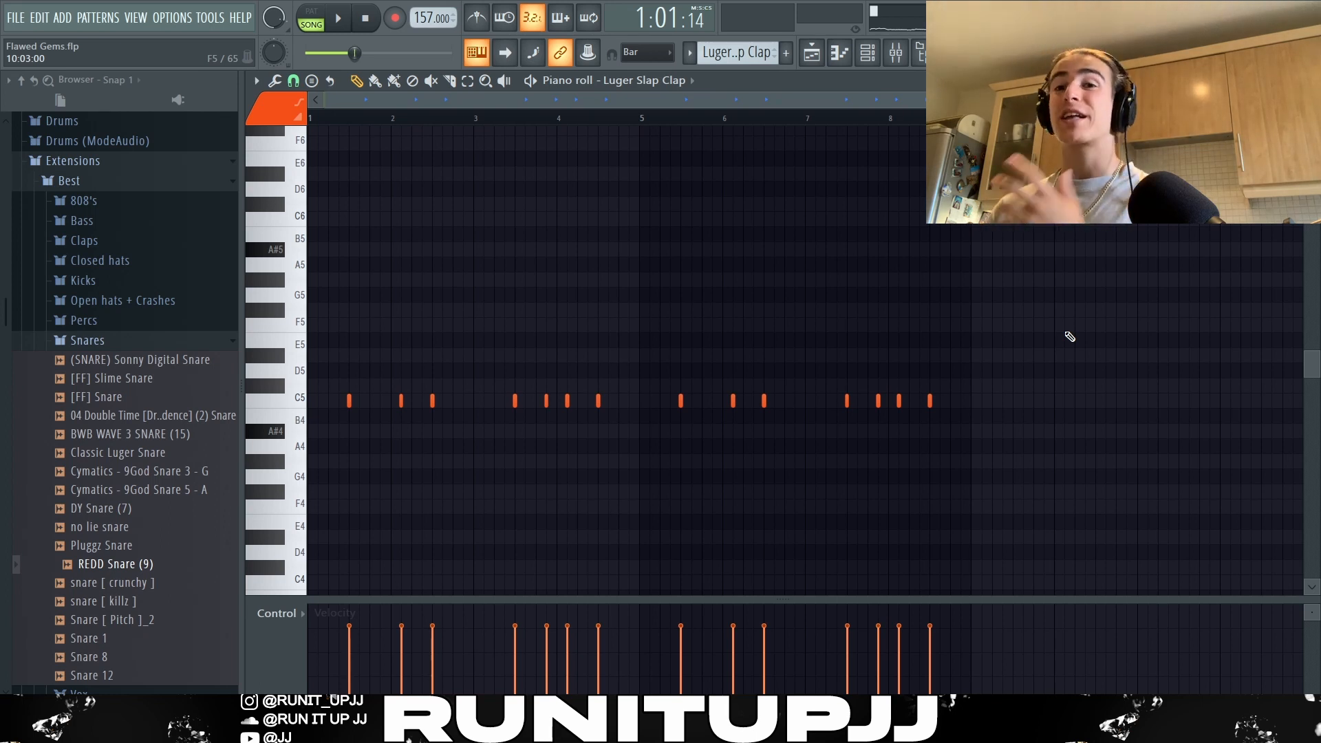
Play the song with the Luger Slap Clap pattern open, and highlight its claps around the start of bar 4
{"action": "key", "text": "space"}
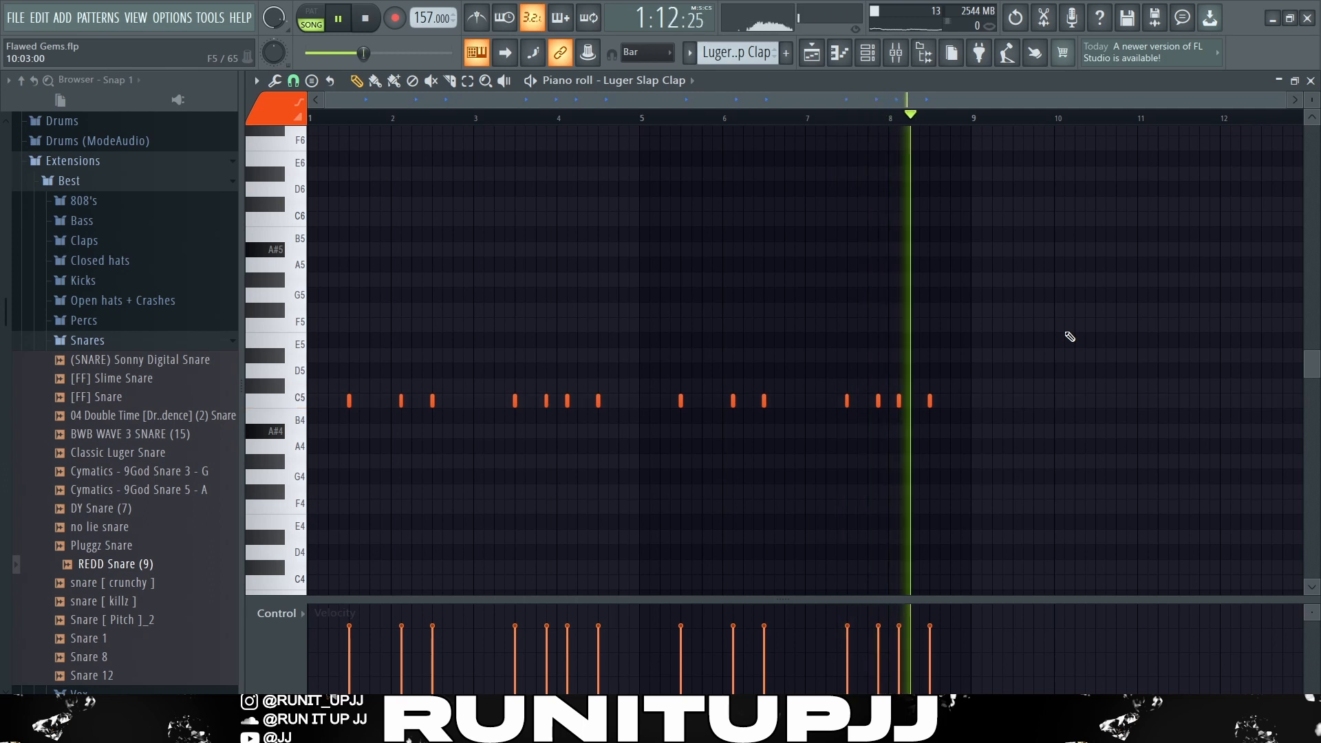
{"action": "key", "text": "space"}
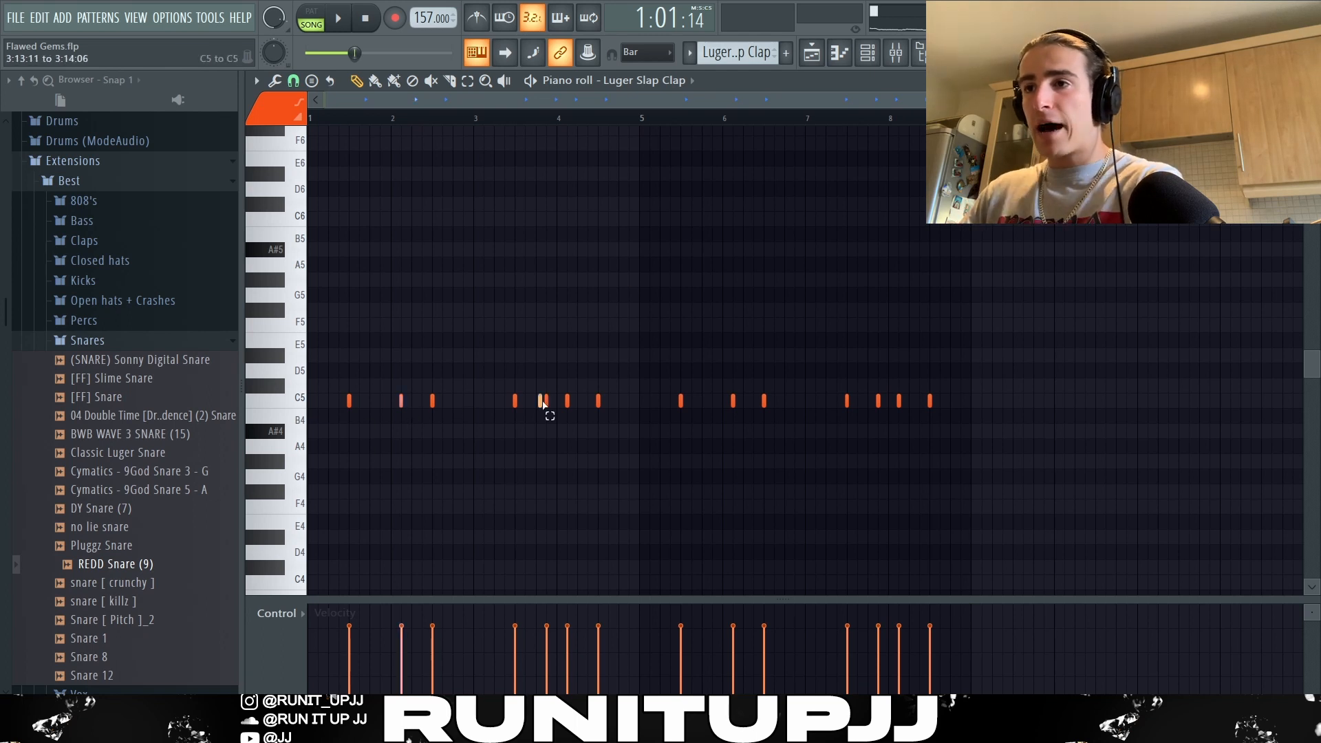
{"action": "left_click_drag", "start_coordinate": [543, 404], "coordinate": [575, 408]}
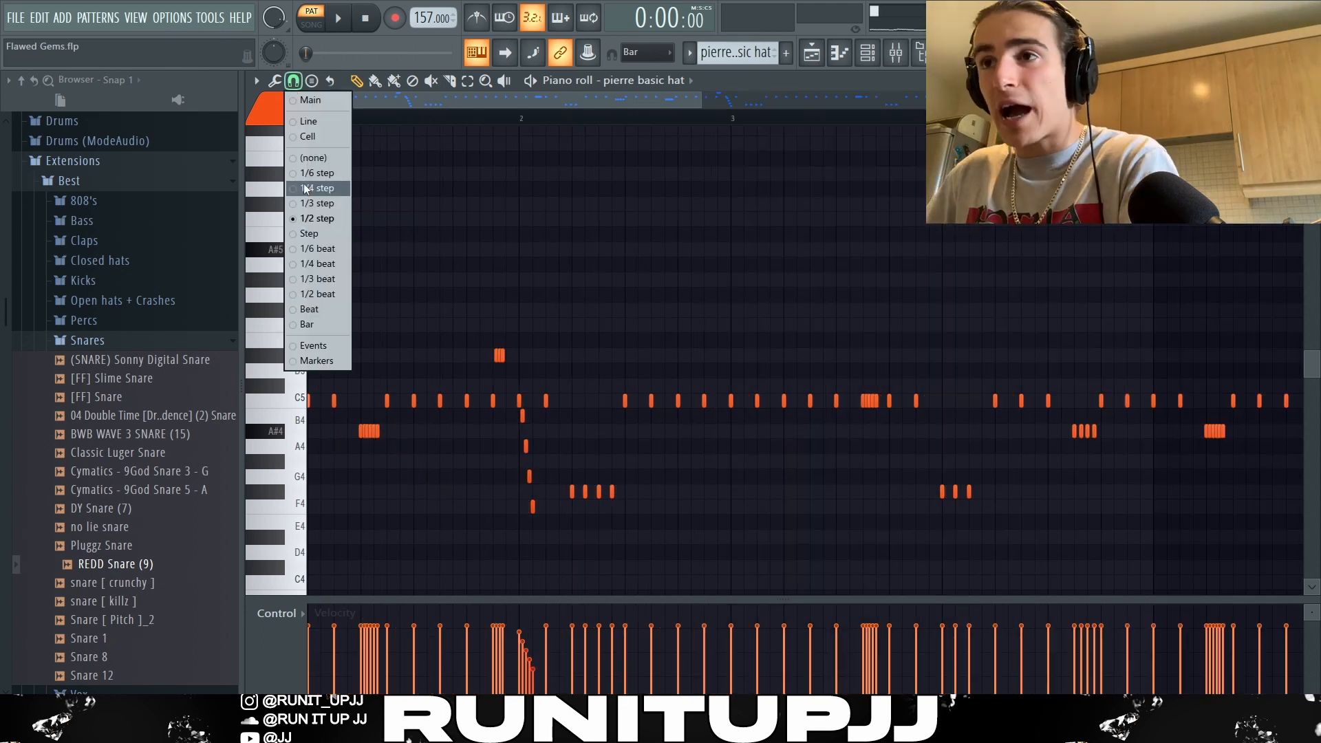
Set the piano roll snap for the pierre basic hat pattern to 1/4 step
{"action": "left_click", "coordinate": [310, 188]}
{"action": "scroll", "coordinate": [365, 443], "scroll_direction": "up", "scroll_amount": 4}
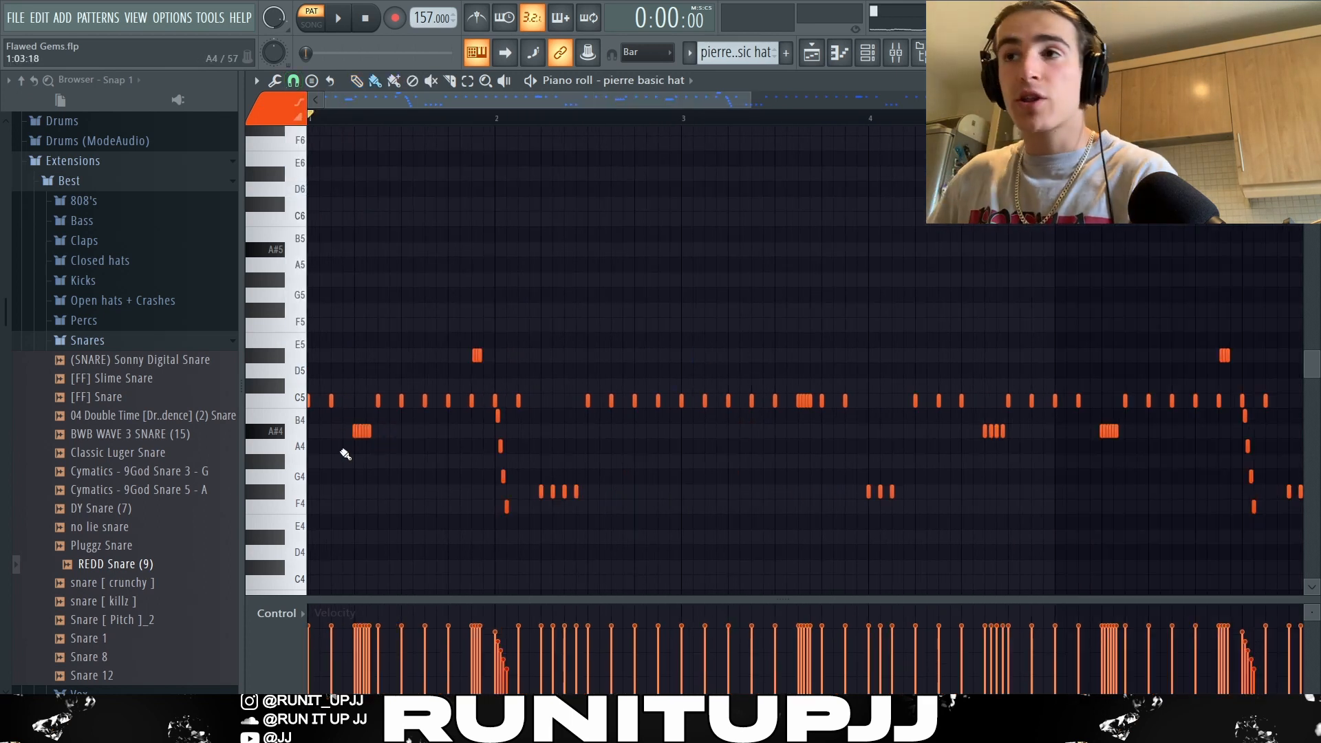
{"action": "left_click", "coordinate": [293, 81]}
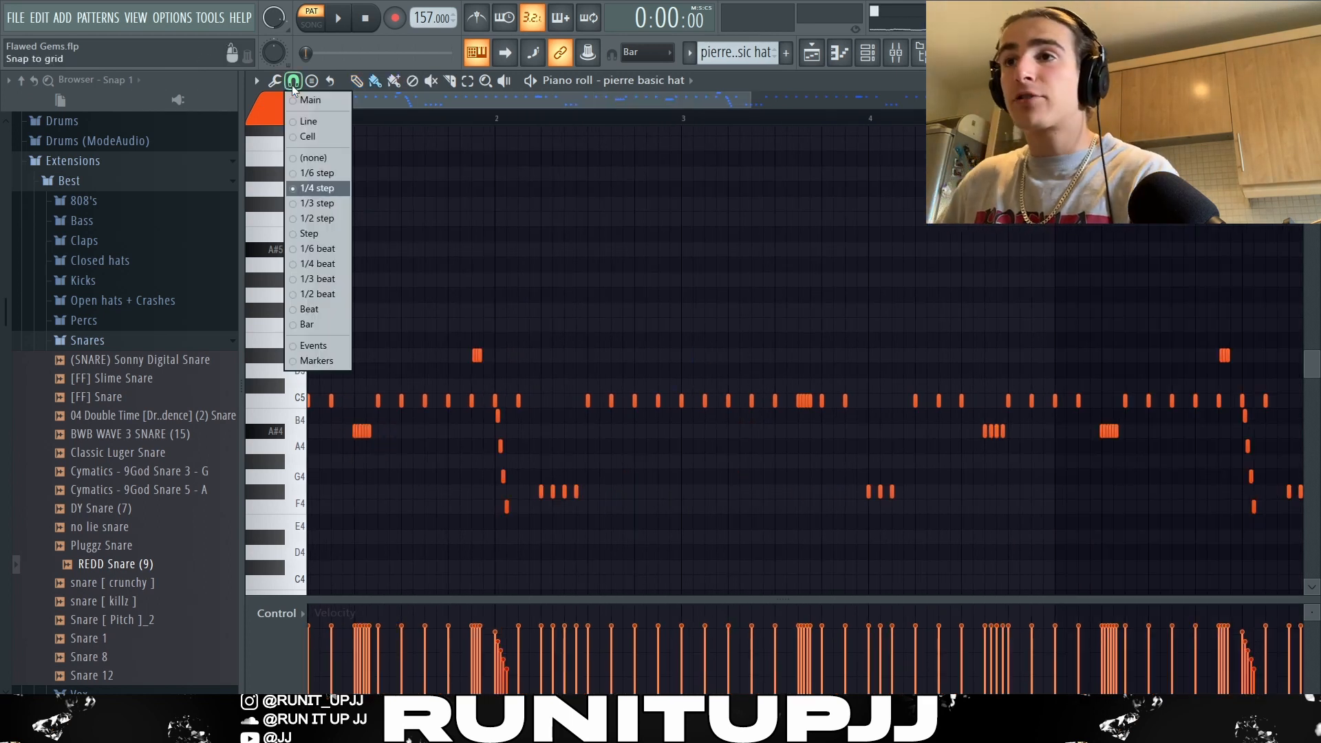
{"action": "left_click", "coordinate": [361, 230]}
Try painting a fast hat roll on A4 in bar 1, and highlight the descending roll at the start of bar 2
{"action": "scroll", "coordinate": [339, 491], "scroll_direction": "up", "scroll_amount": 4}
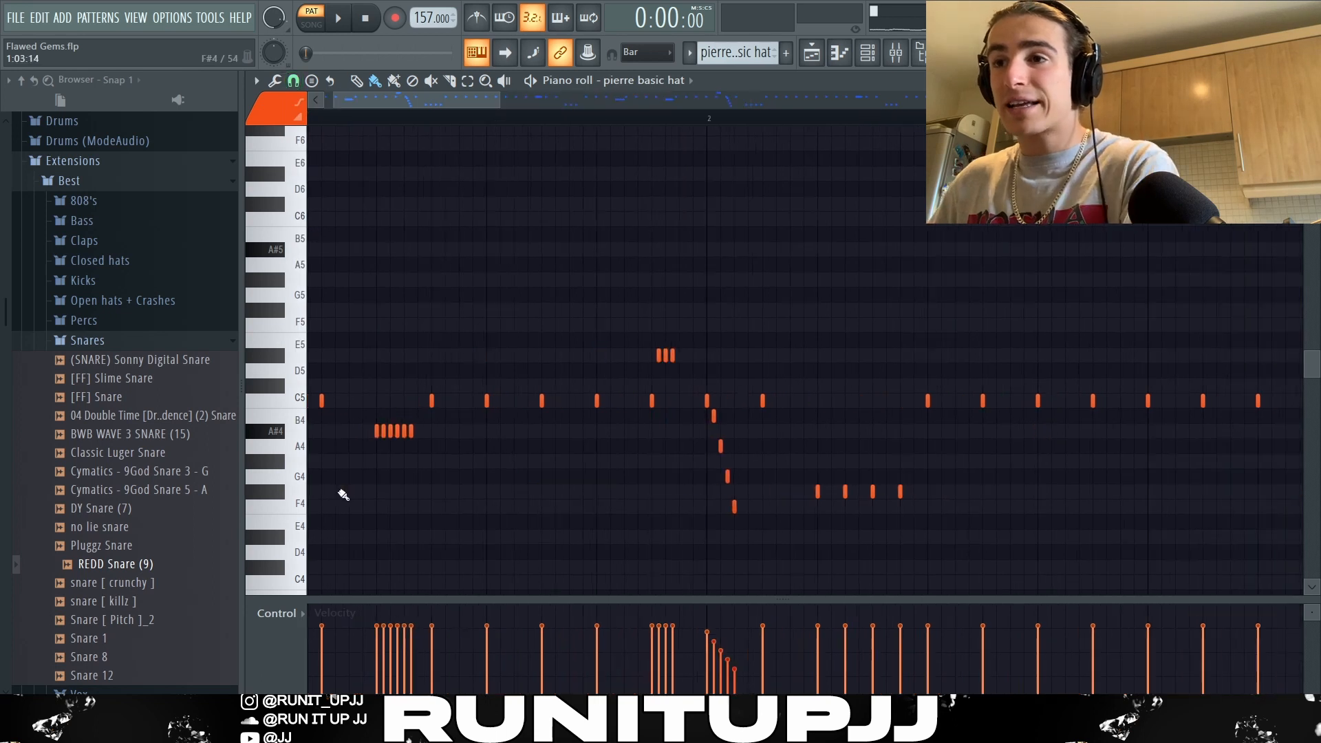
{"action": "left_click_drag", "start_coordinate": [375, 447], "coordinate": [411, 455]}
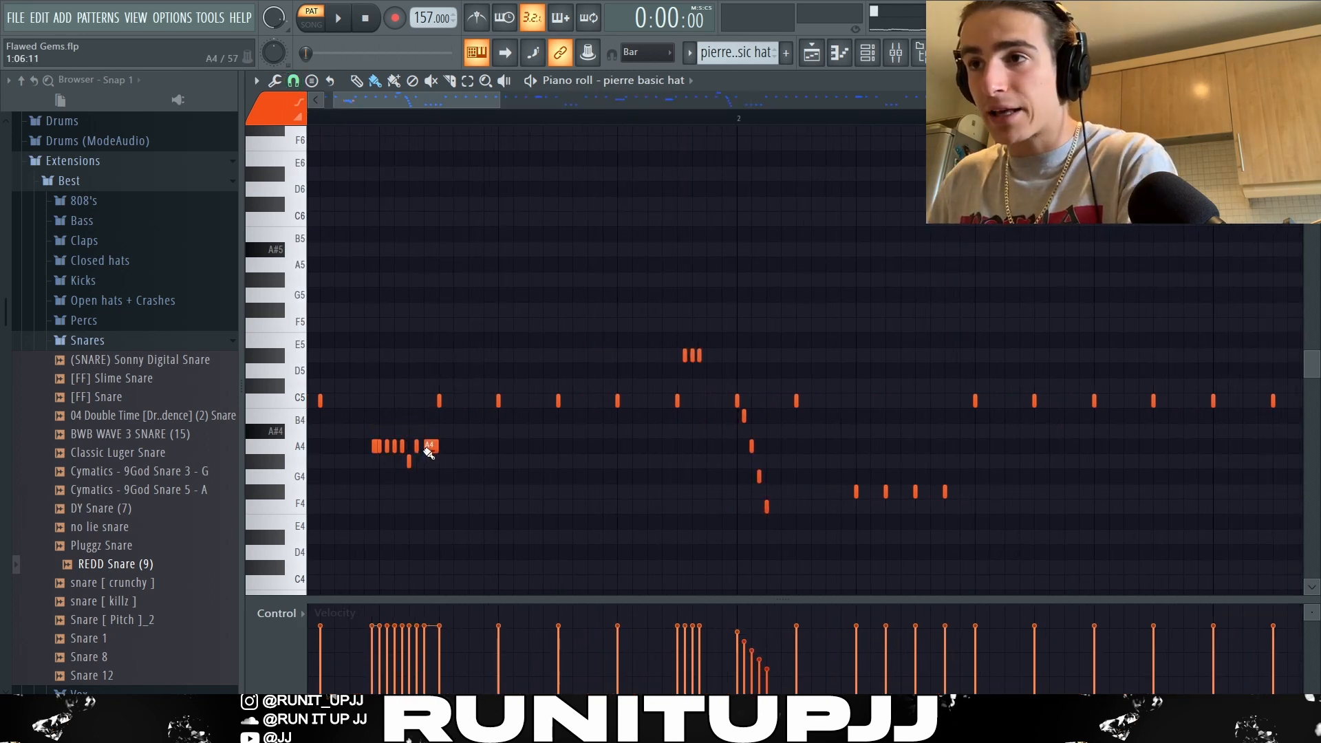
{"action": "left_click_drag", "start_coordinate": [715, 356], "coordinate": [783, 559]}
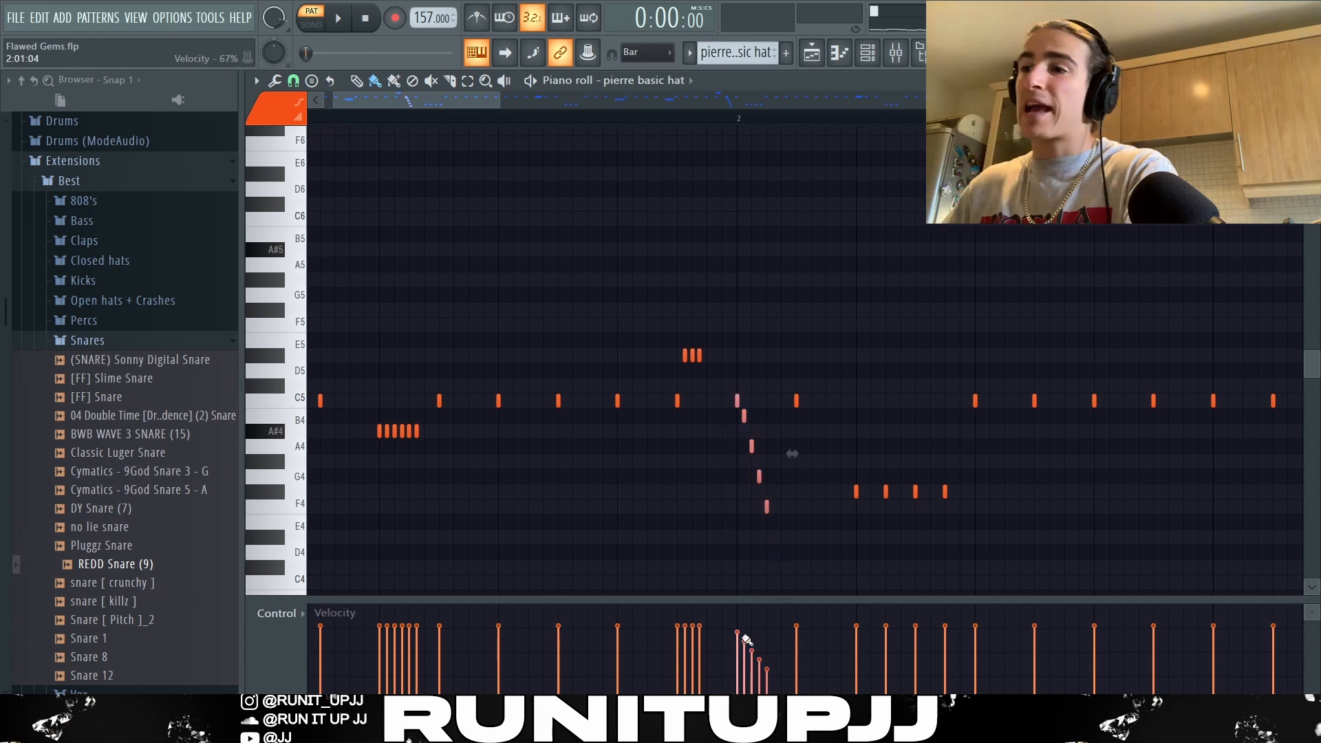
{"action": "left_click", "coordinate": [812, 459], "text": "ctrl"}
Select the low F#4 hat rolls and the A#4 rolls in bars 4, 5 and 8, clear the selection, and play the hat pattern
{"action": "scroll", "coordinate": [784, 458], "scroll_direction": "down", "scroll_amount": 4}
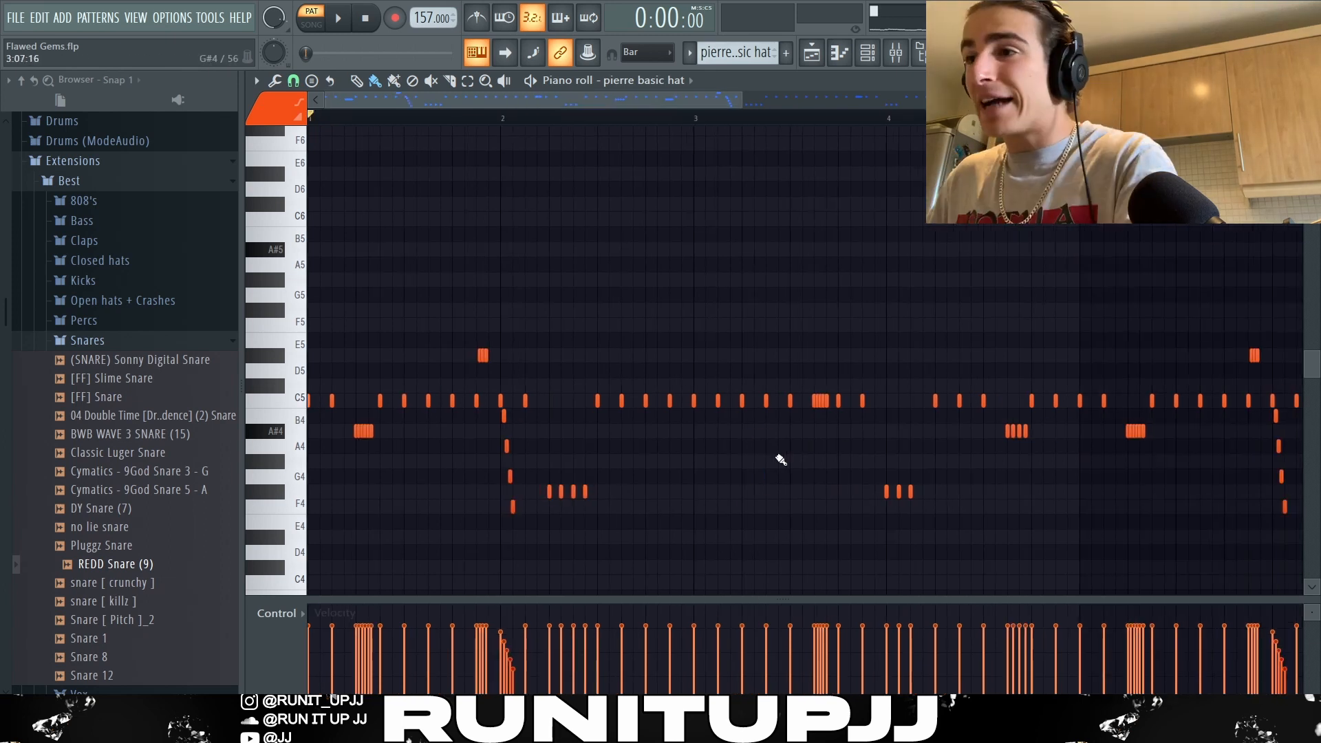
{"action": "scroll", "coordinate": [626, 502], "scroll_direction": "down", "scroll_amount": 3}
{"action": "left_click_drag", "start_coordinate": [637, 486], "coordinate": [405, 507]}
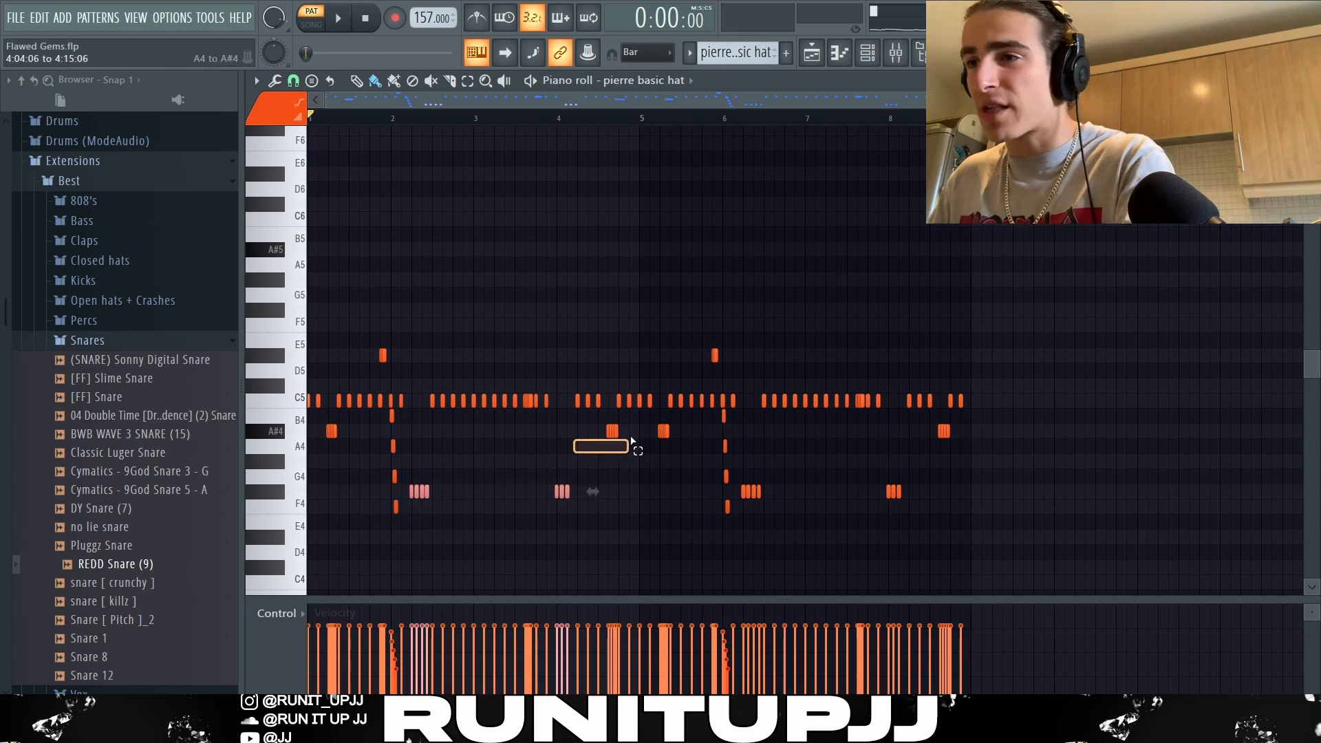
{"action": "left_click_drag", "start_coordinate": [631, 441], "coordinate": [672, 437]}
{"action": "left_click_drag", "start_coordinate": [768, 489], "coordinate": [737, 503]}
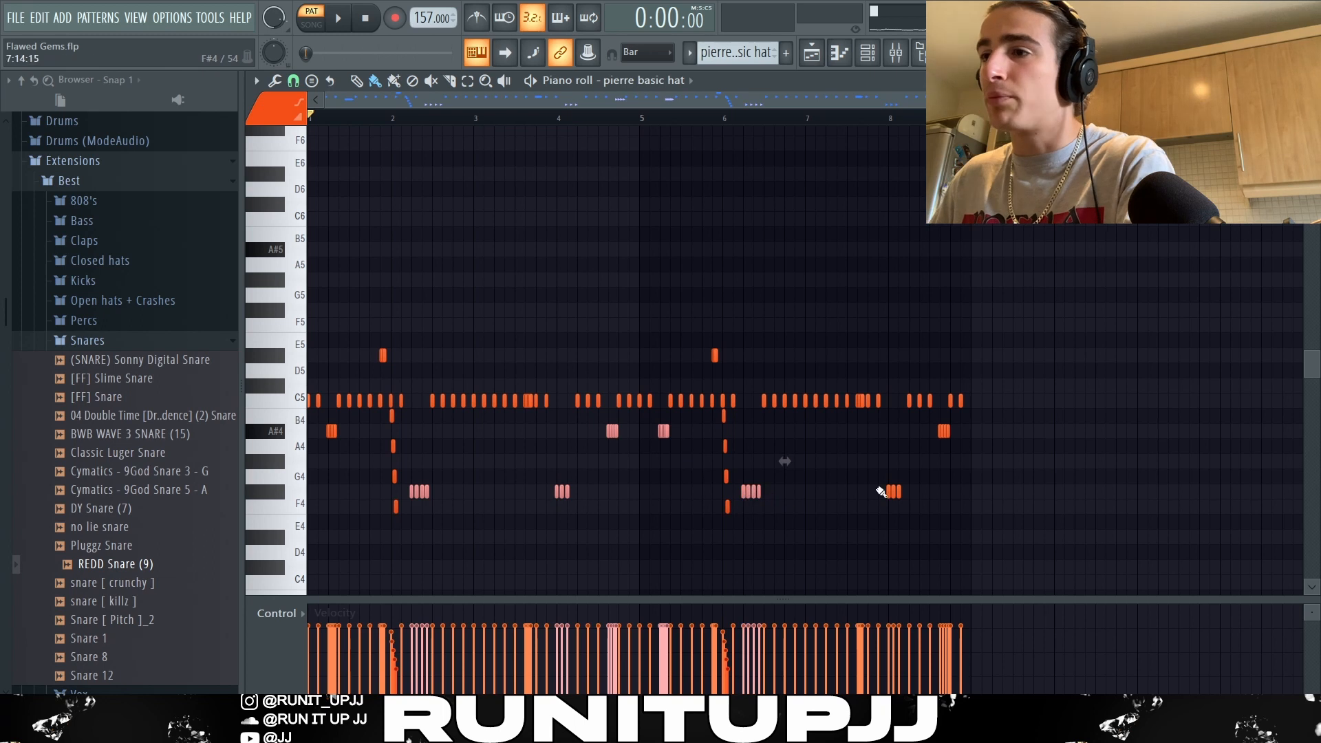
{"action": "left_click_drag", "start_coordinate": [879, 489], "coordinate": [905, 496]}
{"action": "left_click_drag", "start_coordinate": [934, 428], "coordinate": [953, 438]}
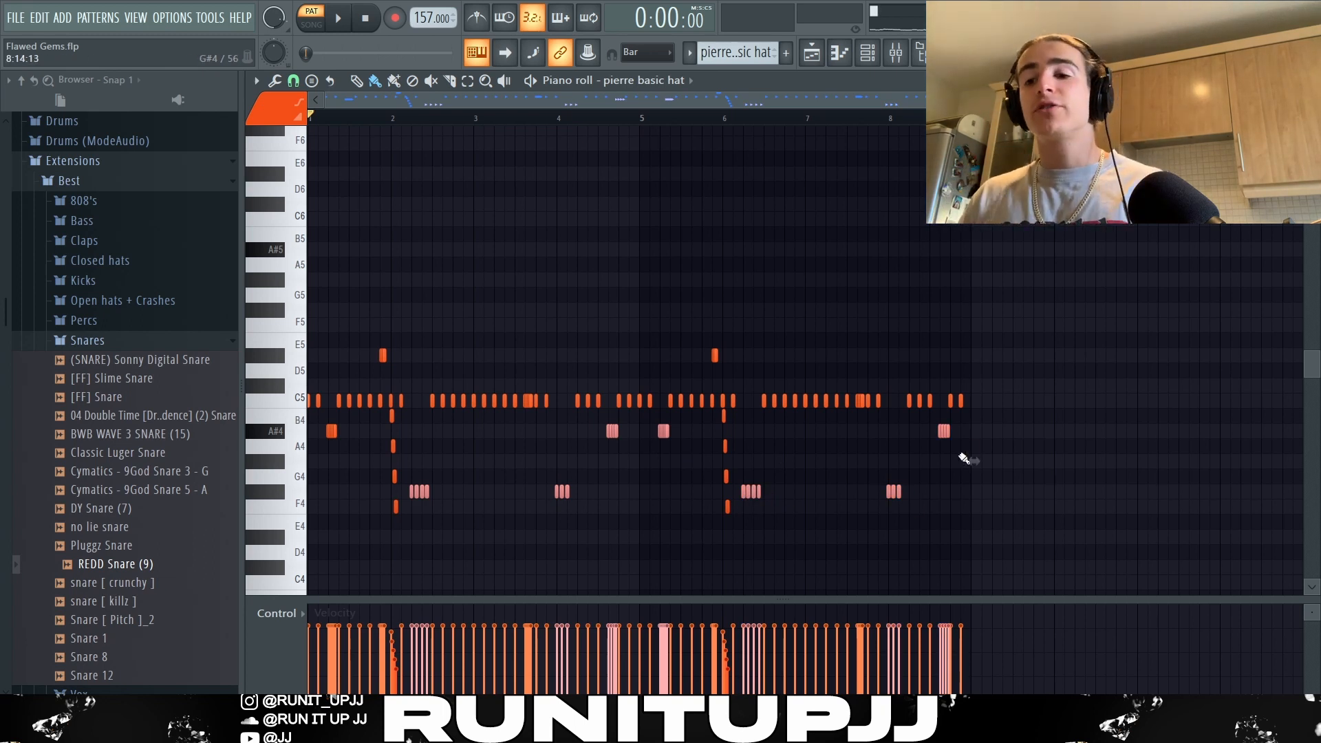
{"action": "left_click", "coordinate": [961, 455], "text": "ctrl"}
{"action": "key", "text": "space"}
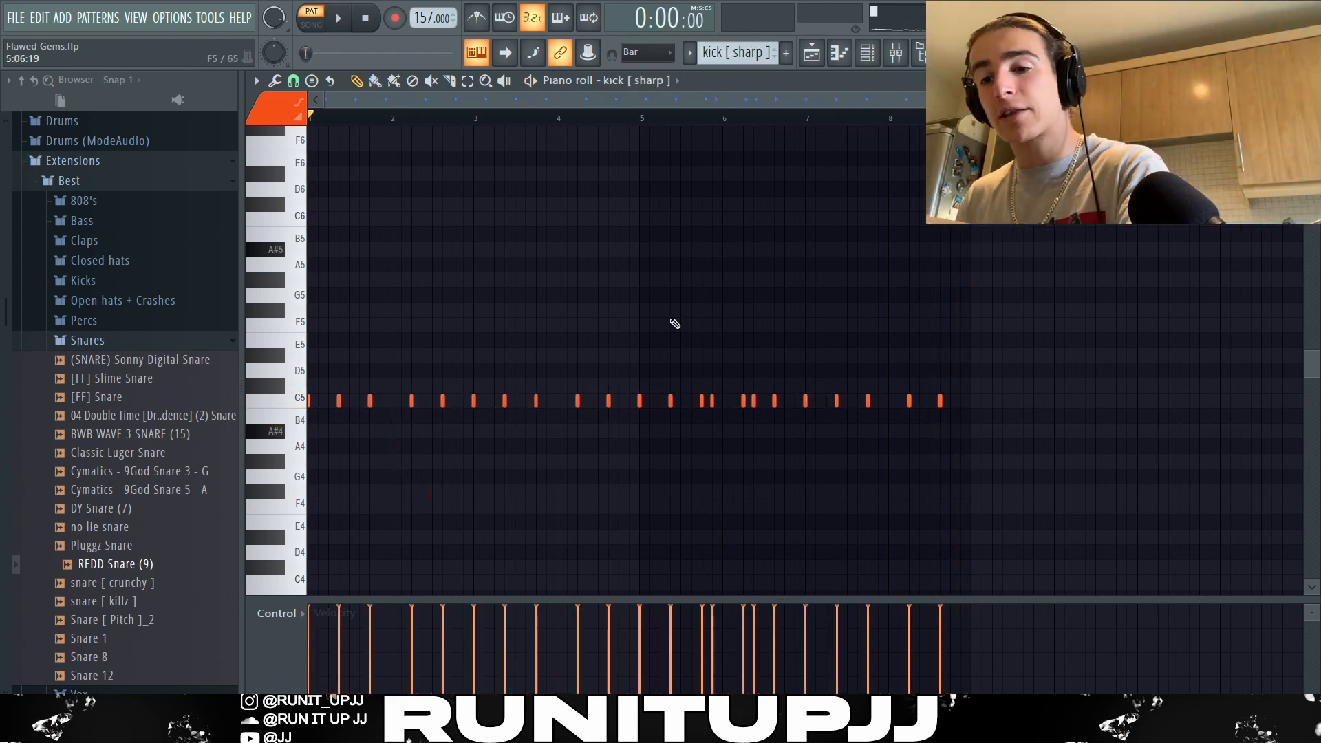
Highlight all notes of the kick [ sharp ] pattern, clear the selection, and play the pattern
{"action": "key", "text": "ctrl+a"}
{"action": "scroll", "coordinate": [677, 321], "scroll_direction": "up", "scroll_amount": 2}
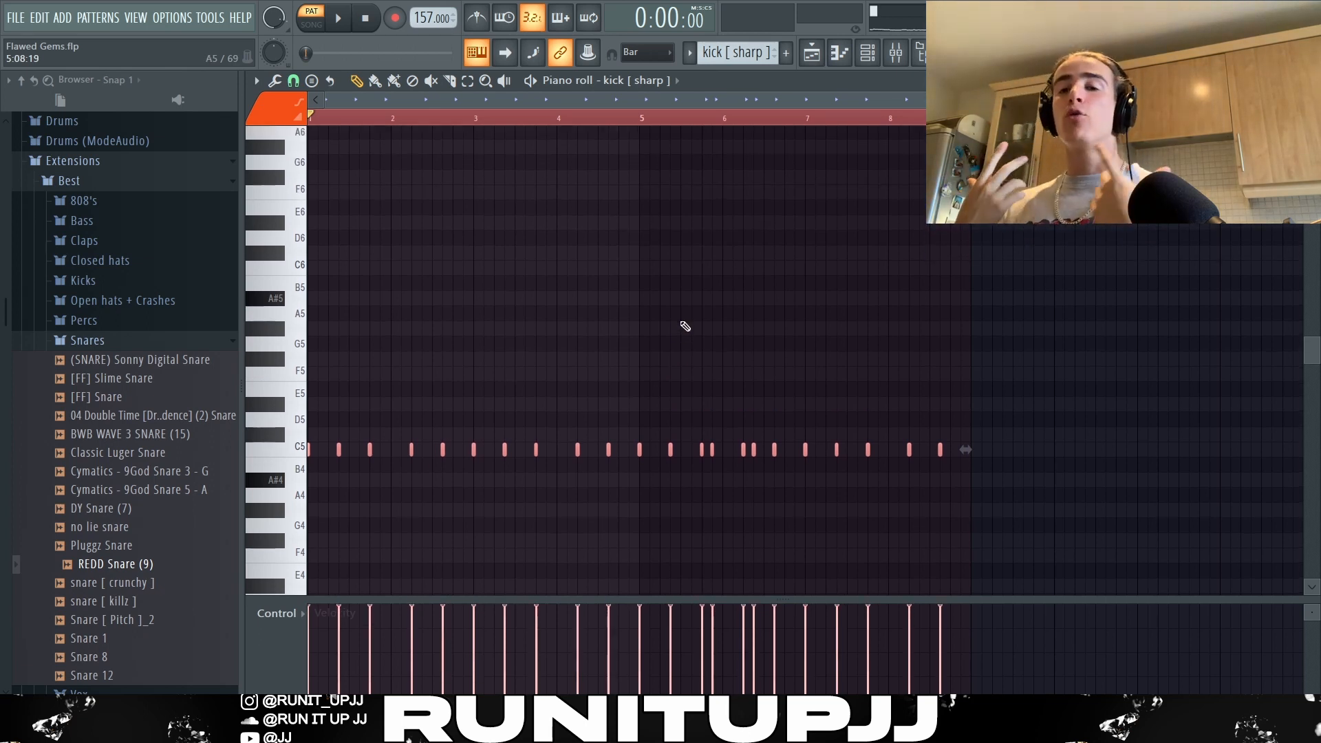
{"action": "key", "text": "ctrl+d"}
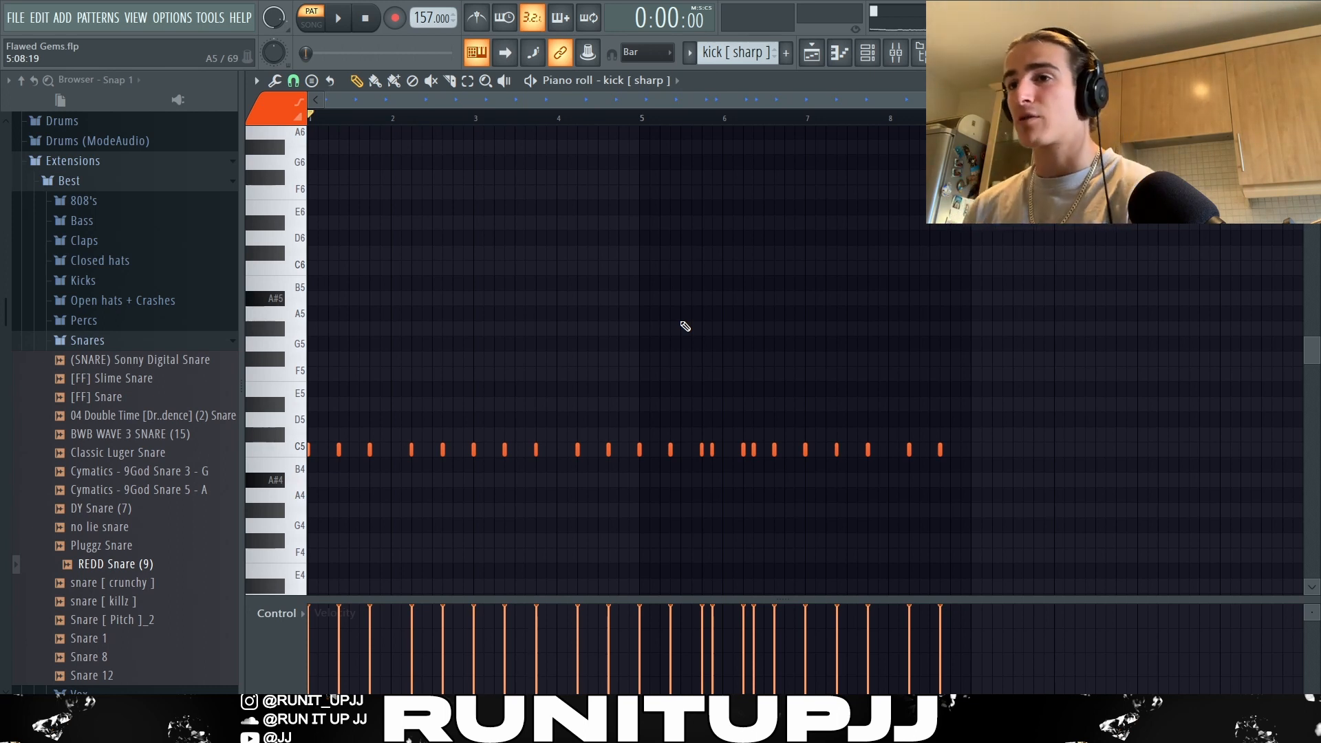
{"action": "key", "text": "space"}
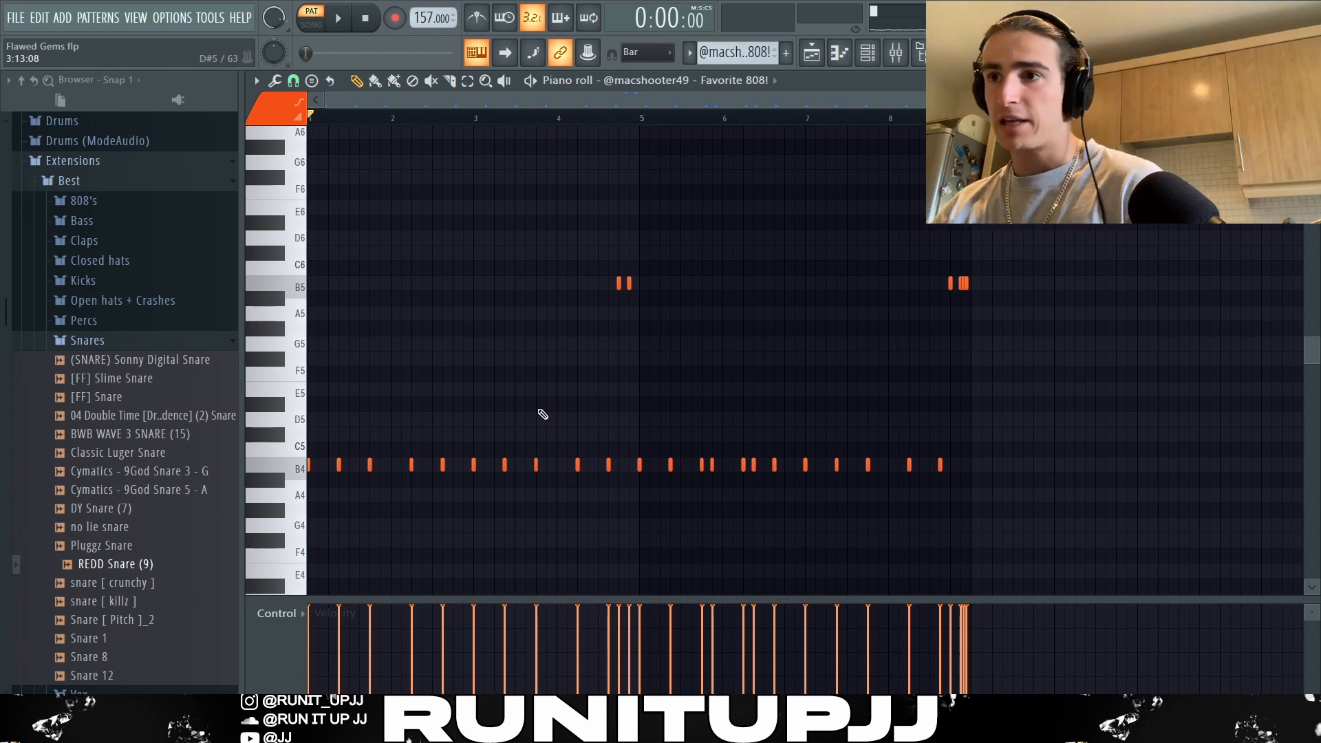
In the Favorite 808! pattern, highlight the high B5 notes and all notes in turn, clear the selections, and play the pattern
{"action": "left_click_drag", "start_coordinate": [609, 283], "coordinate": [1011, 290]}
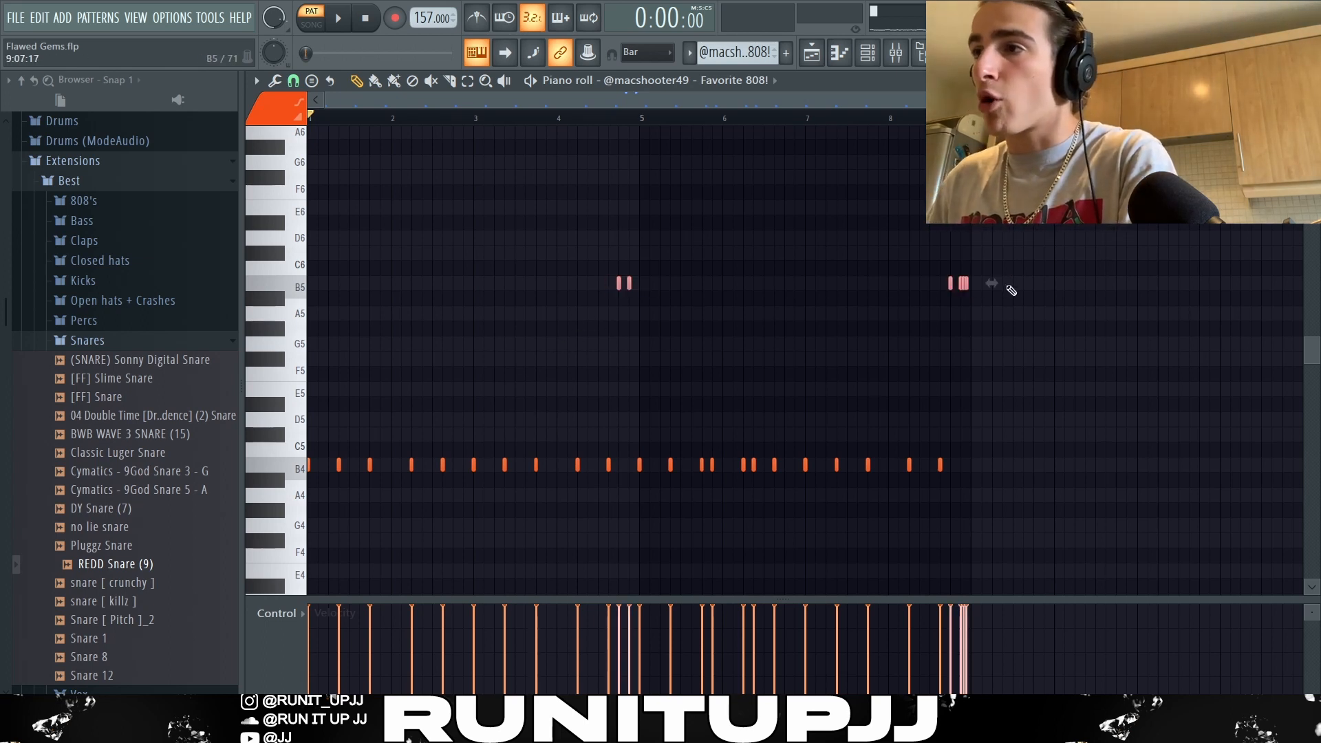
{"action": "left_click", "coordinate": [909, 355], "text": "ctrl"}
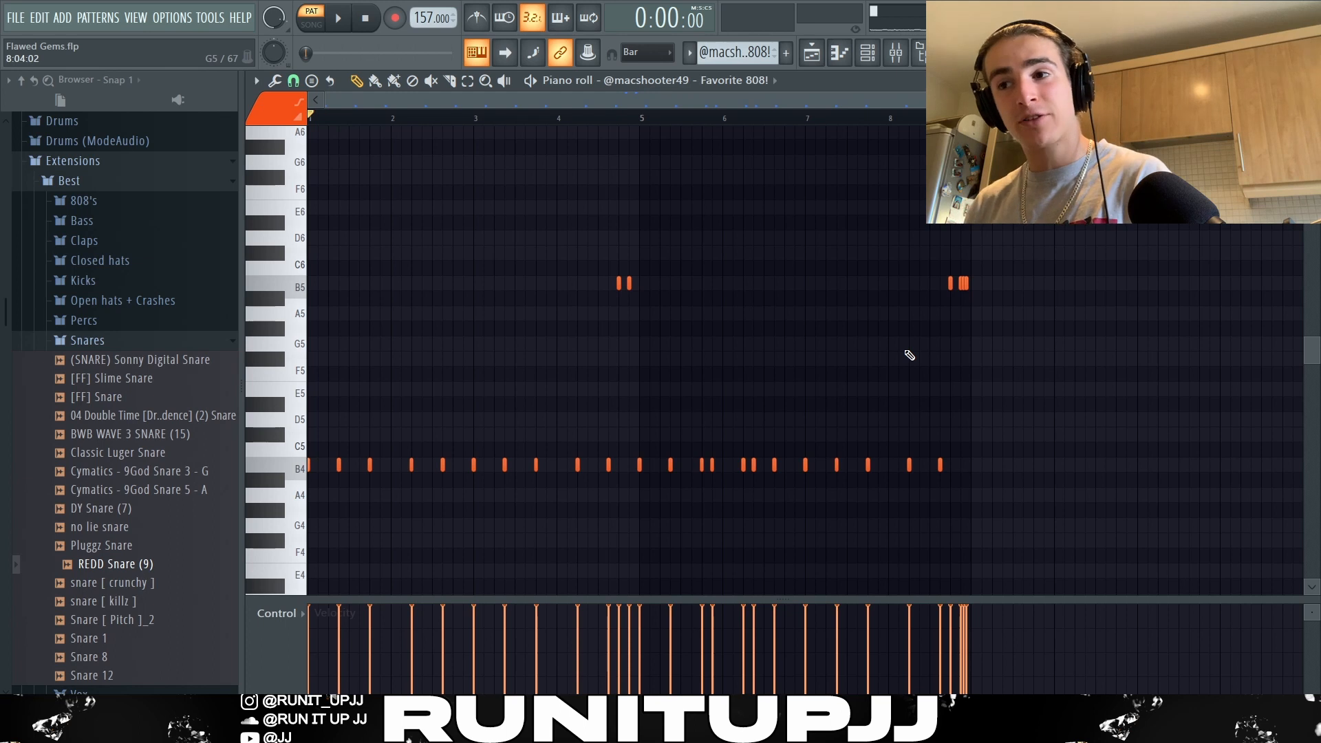
{"action": "key", "text": "ctrl+a"}
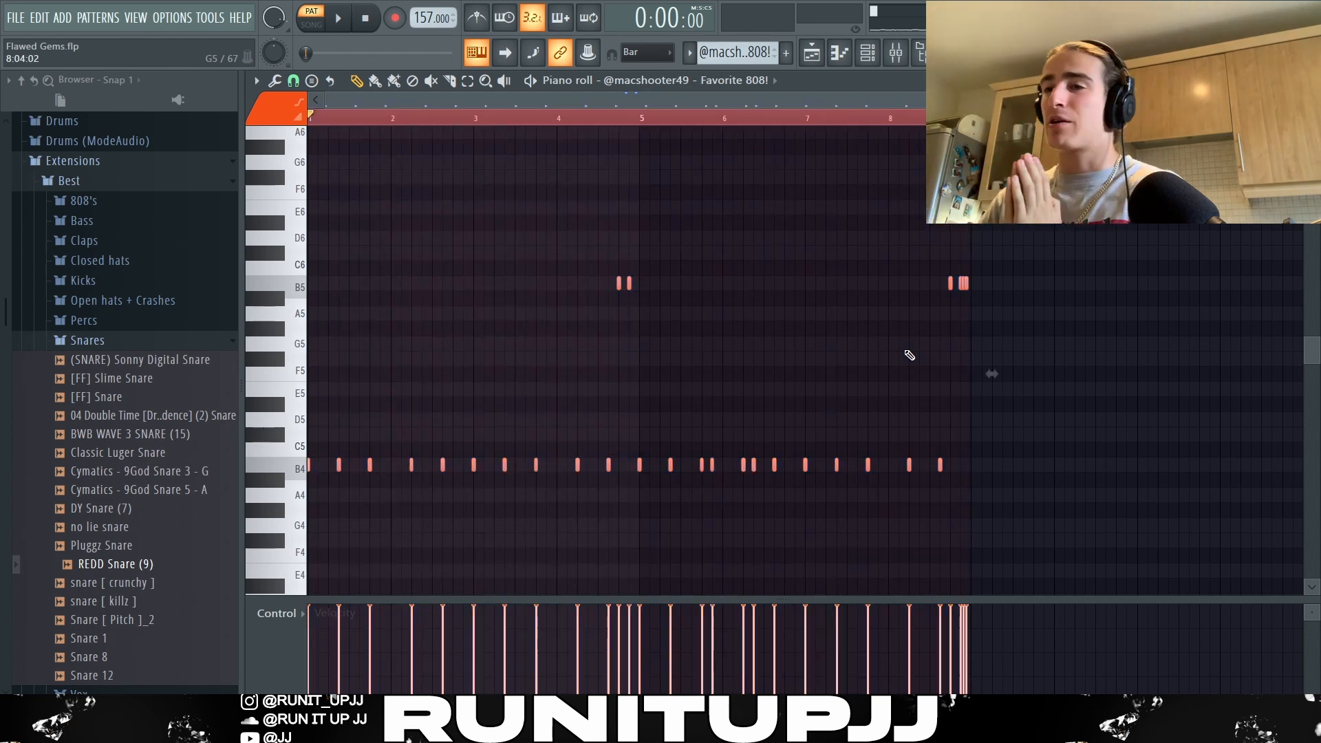
{"action": "left_click", "coordinate": [909, 355], "text": "ctrl"}
{"action": "key", "text": "space"}
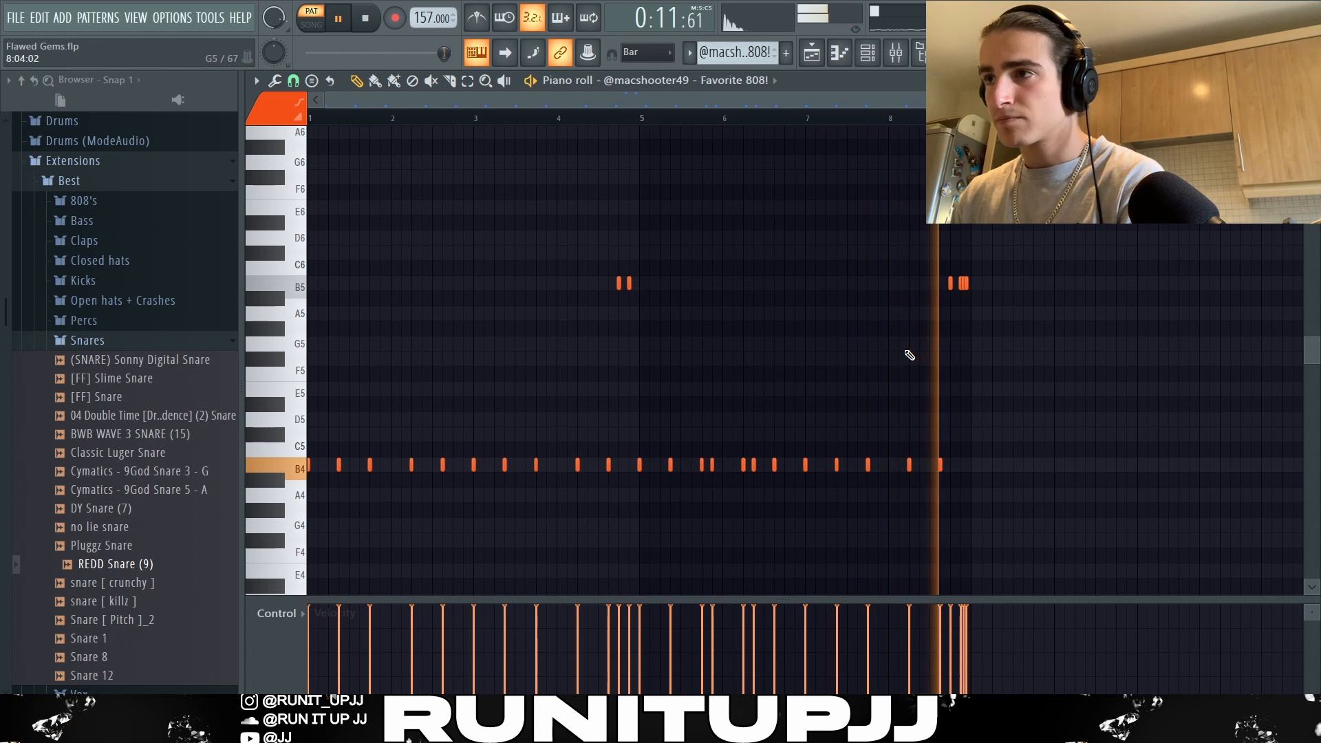
{"action": "key", "text": "space"}
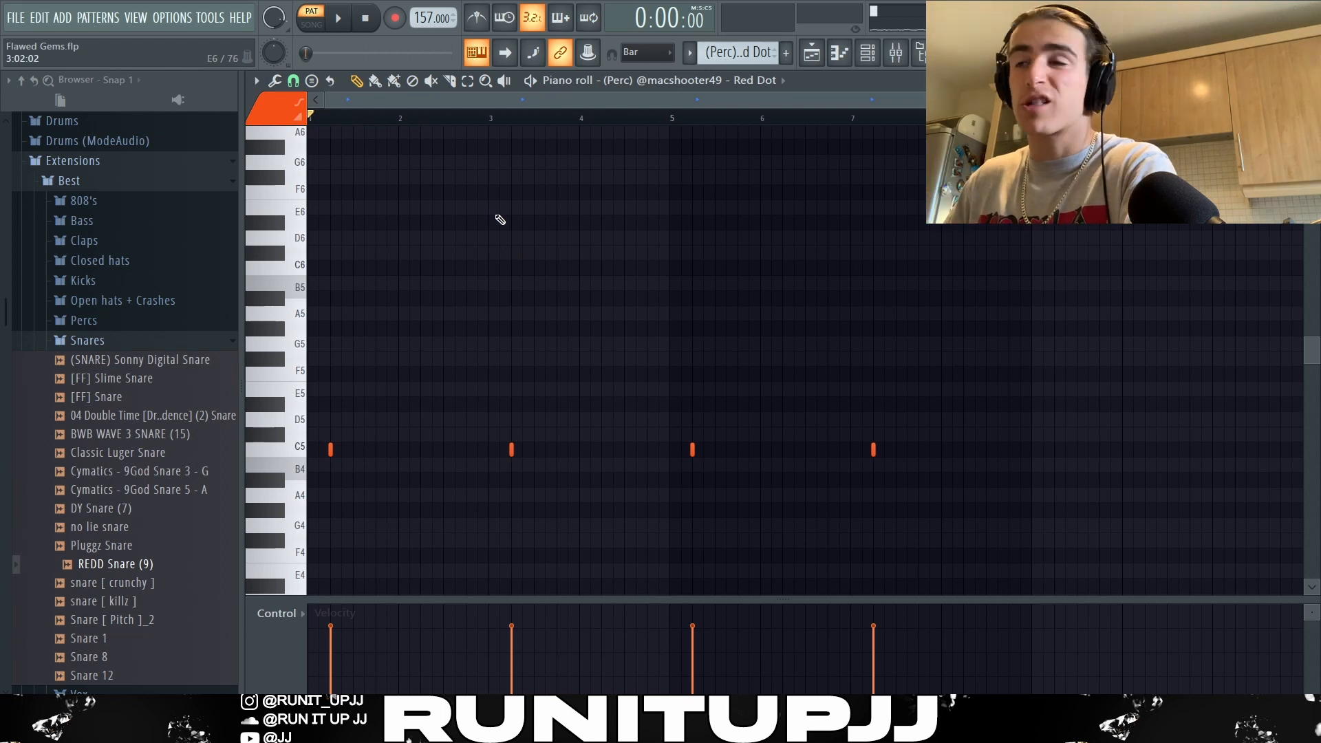
Highlight bars 1 and 2 of the Red Dot percussion pattern, clear the selection, and play the pattern
{"action": "left_click_drag", "start_coordinate": [311, 118], "coordinate": [492, 119]}
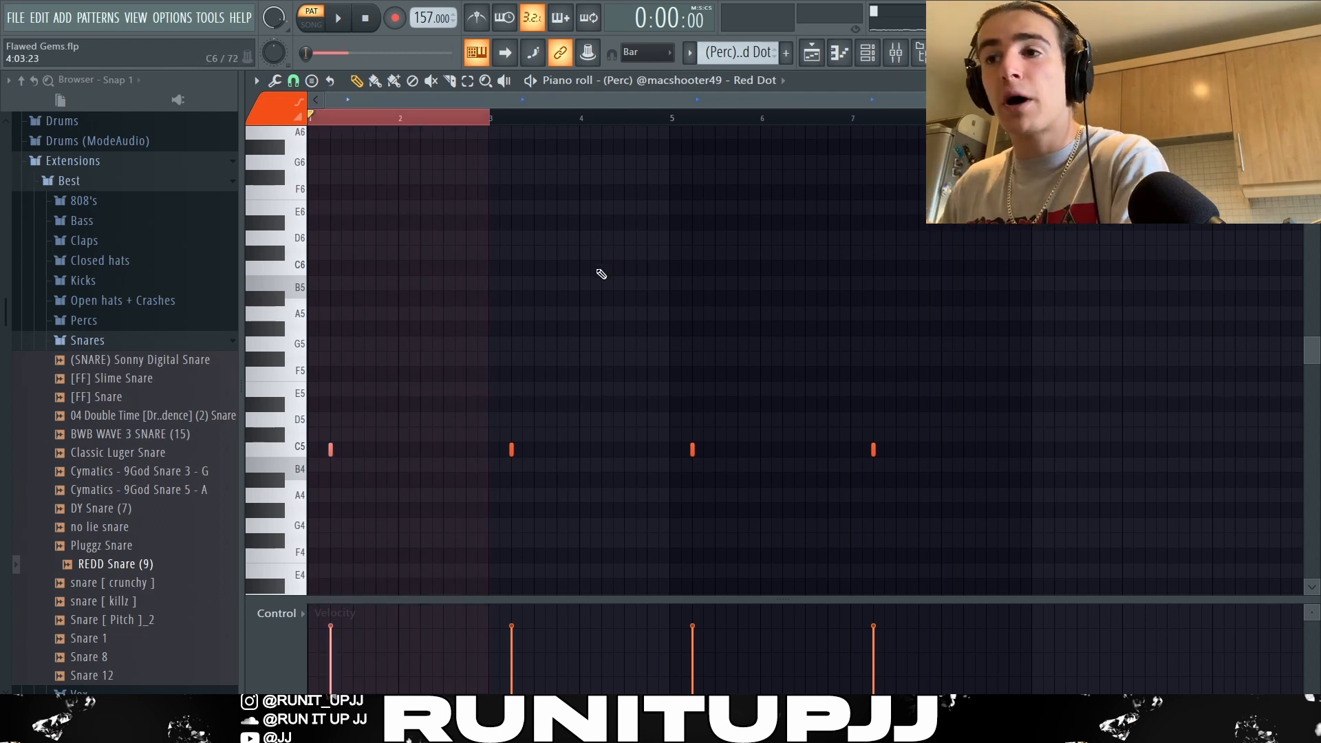
{"action": "key", "text": "ctrl+d"}
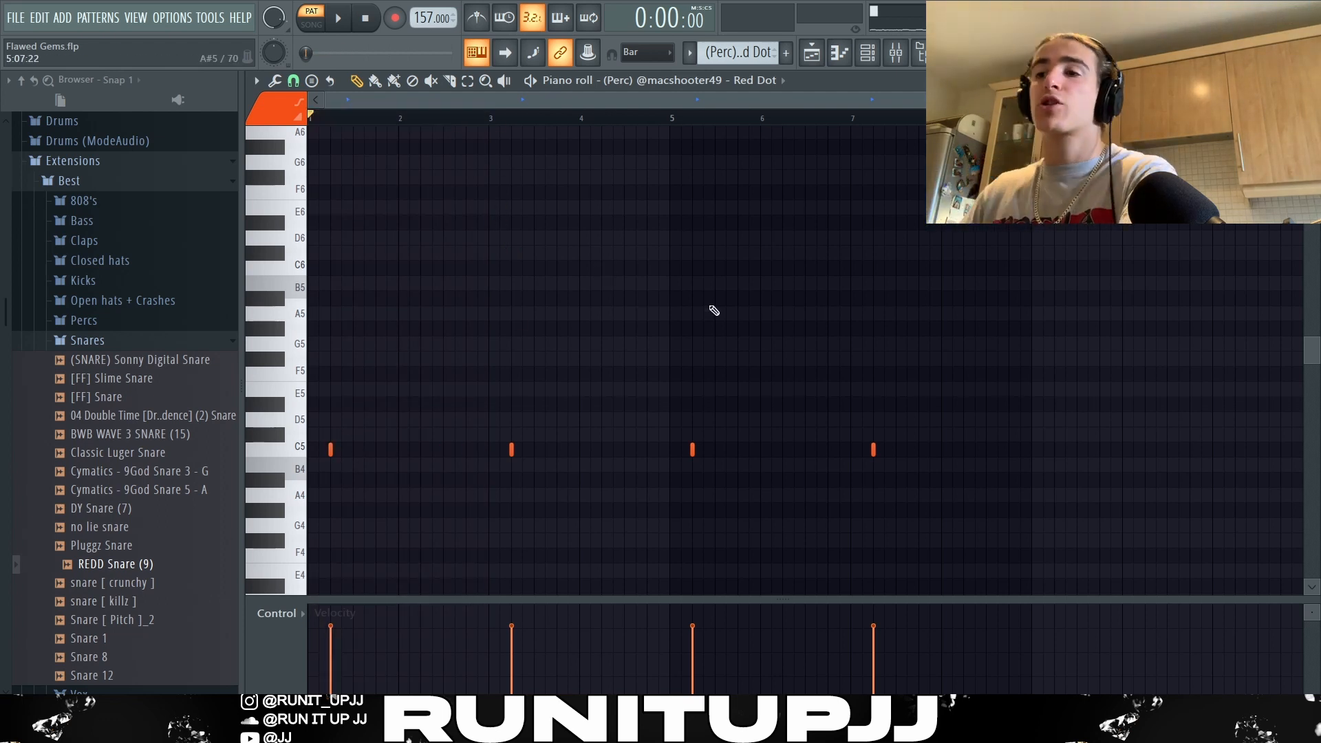
{"action": "key", "text": "space"}
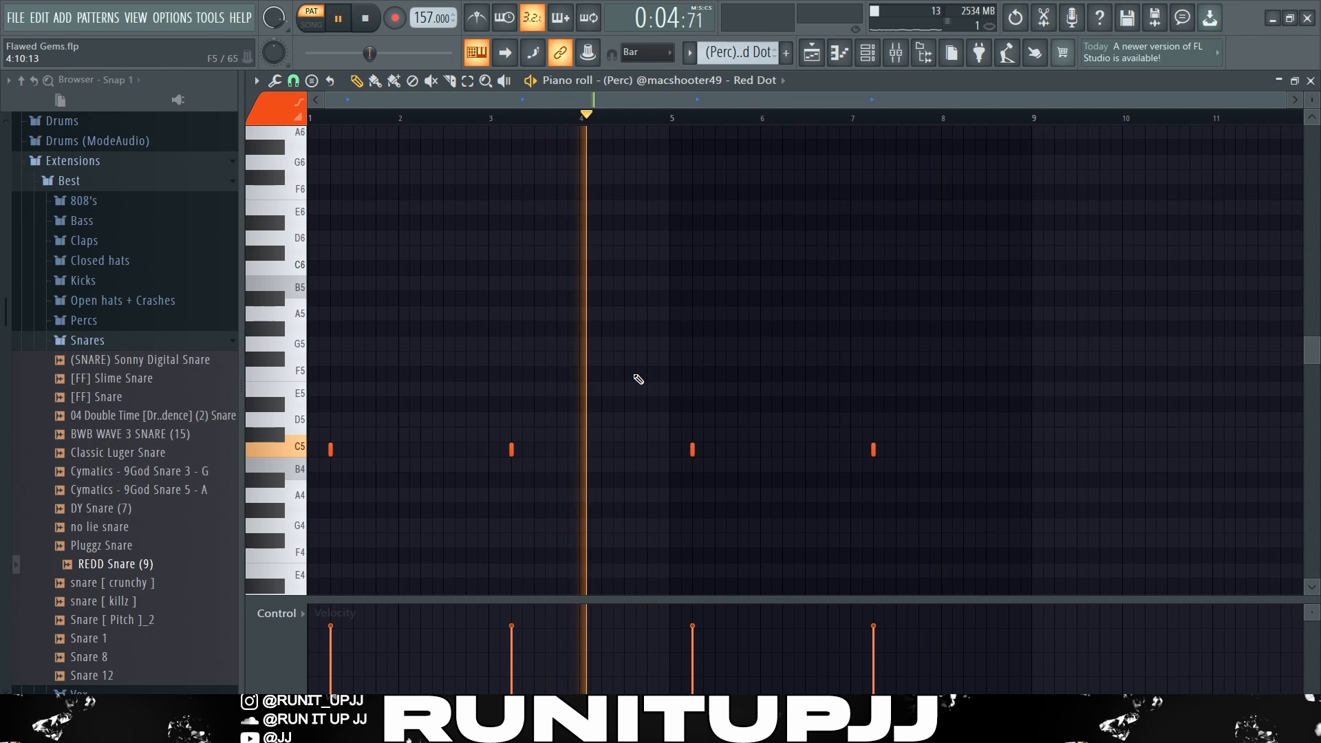
{"action": "key", "text": "space"}
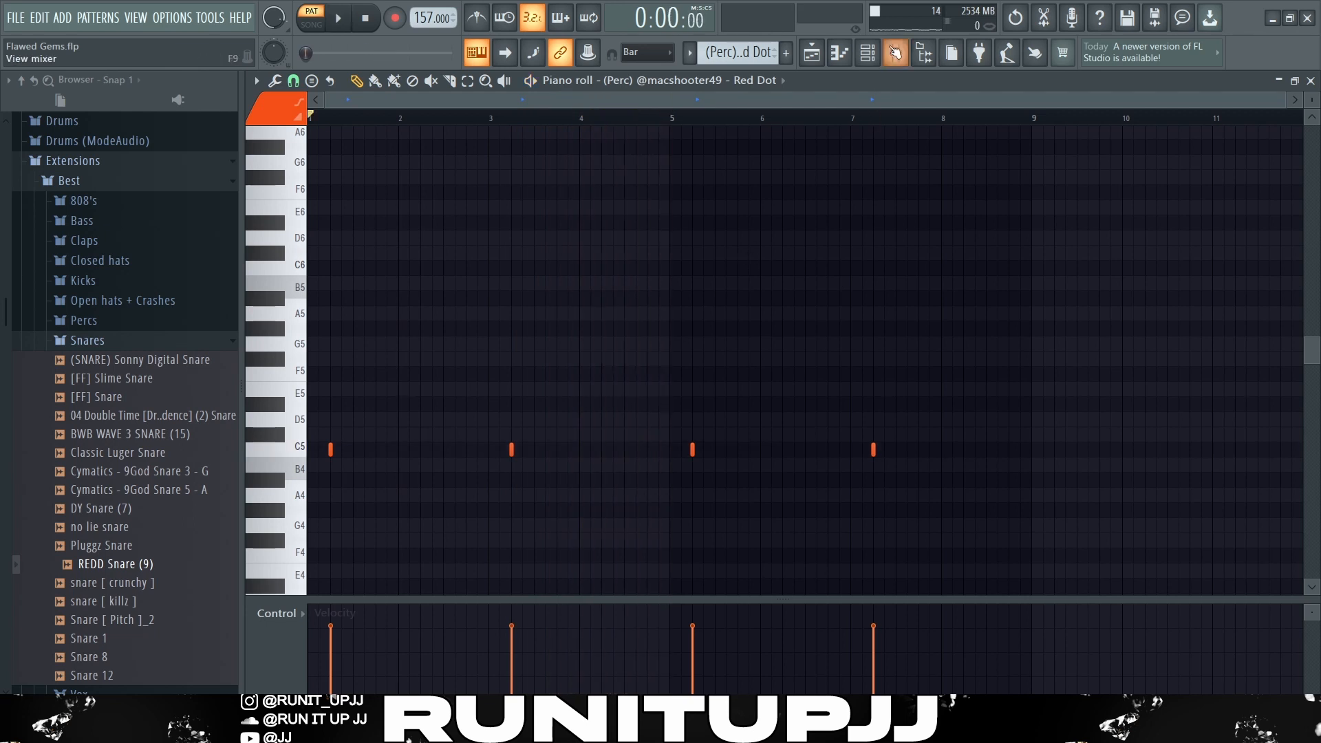
Show the mixer and open the first effect slot of Insert 10
{"action": "key", "text": "F9"}
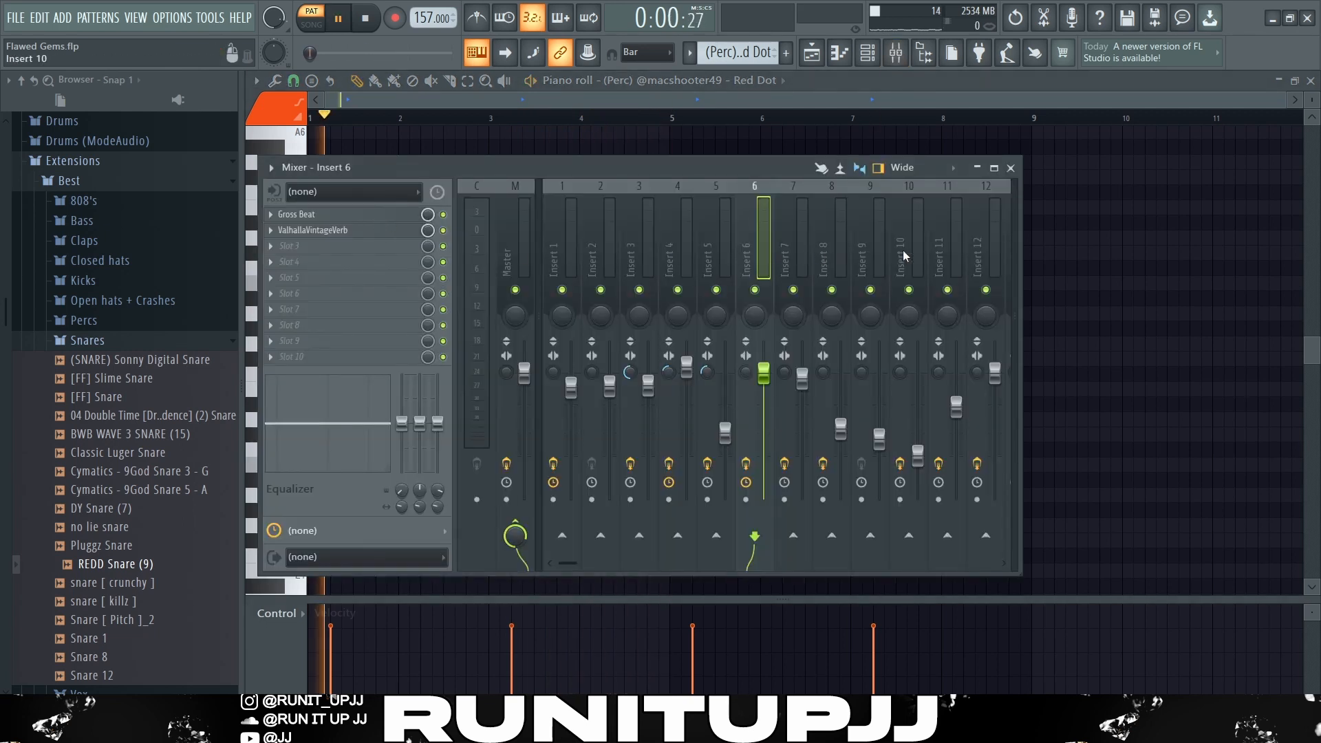
{"action": "left_click", "coordinate": [910, 245]}
{"action": "left_click", "coordinate": [399, 219]}
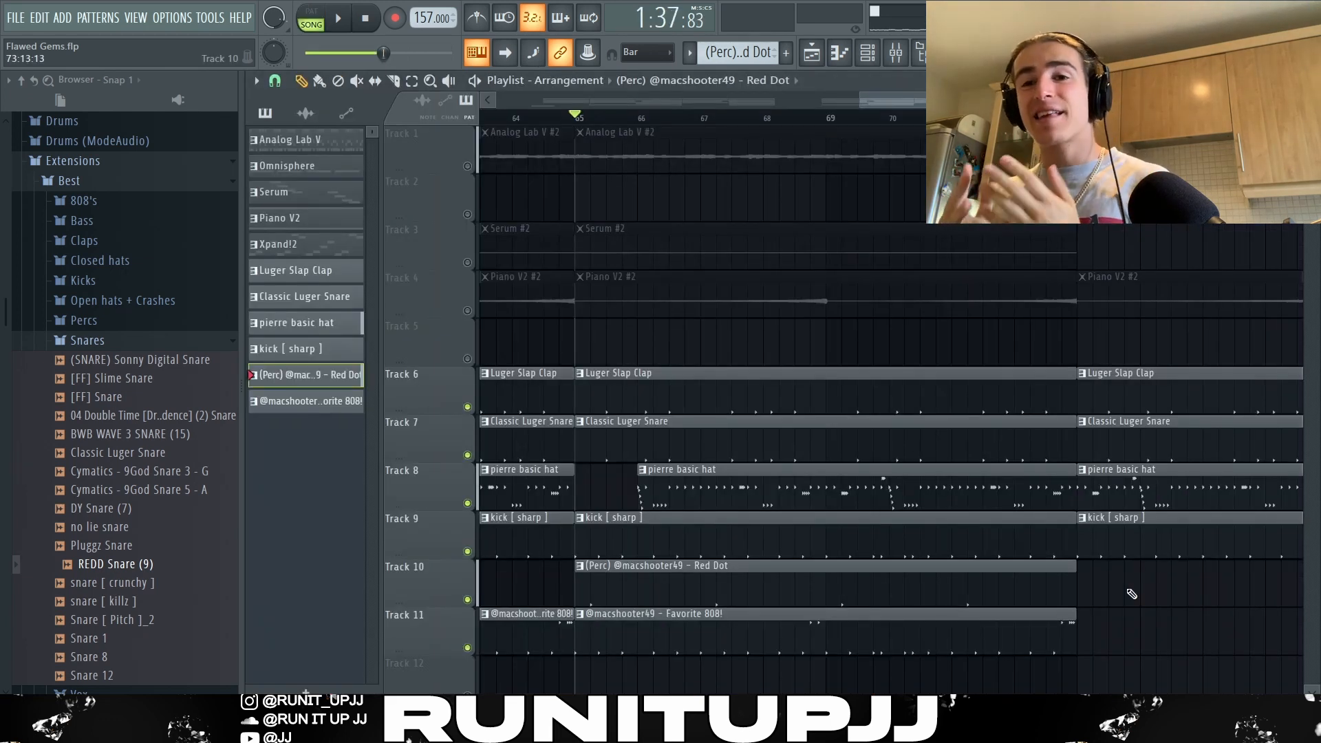
Play the drum arrangement in the playlist from bar 65 to the start of bar 73 with the melody tracks muted
{"action": "key", "text": "space"}
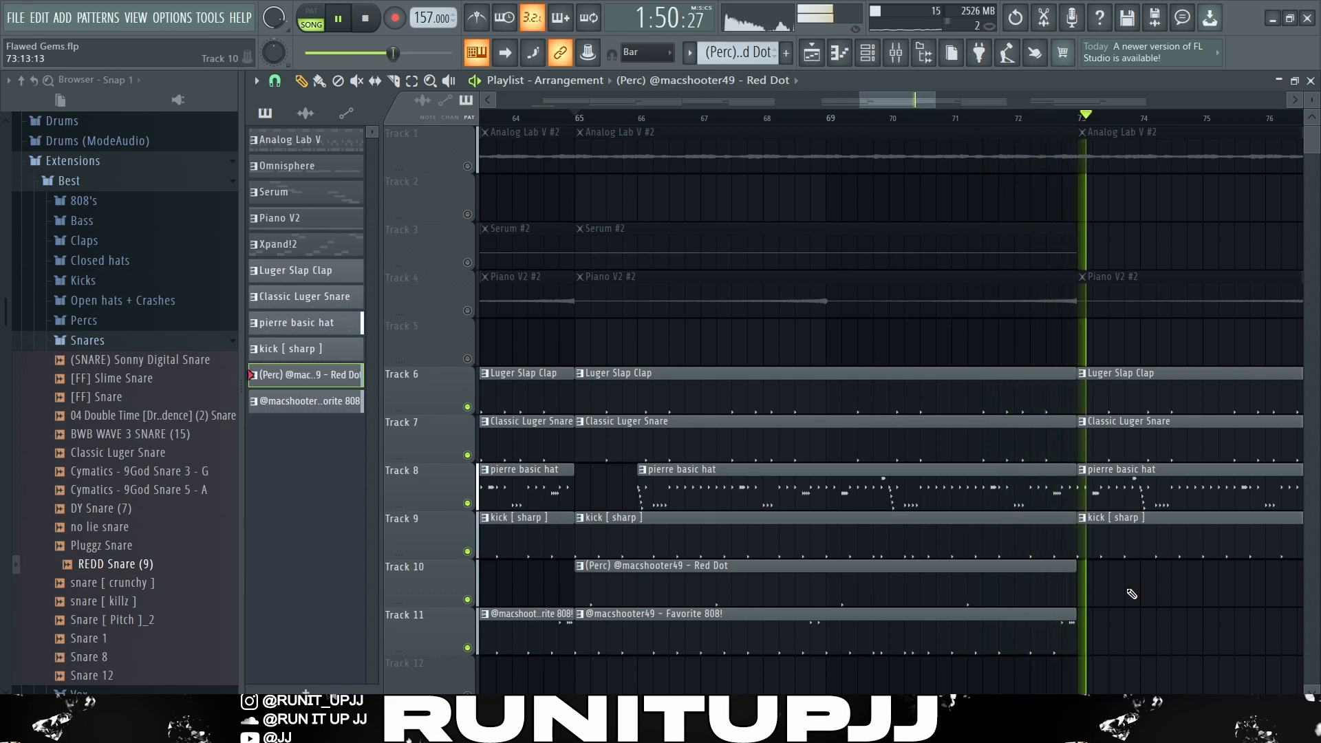
{"action": "key", "text": "space"}
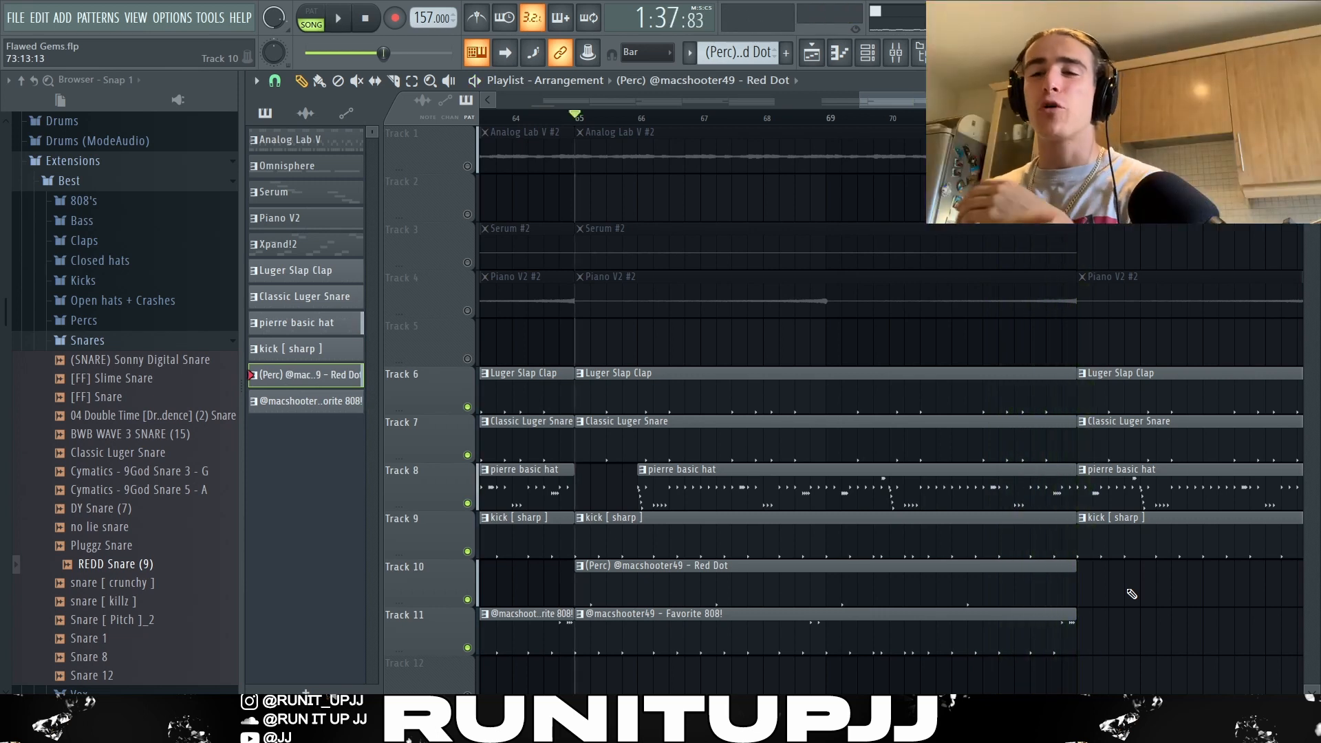